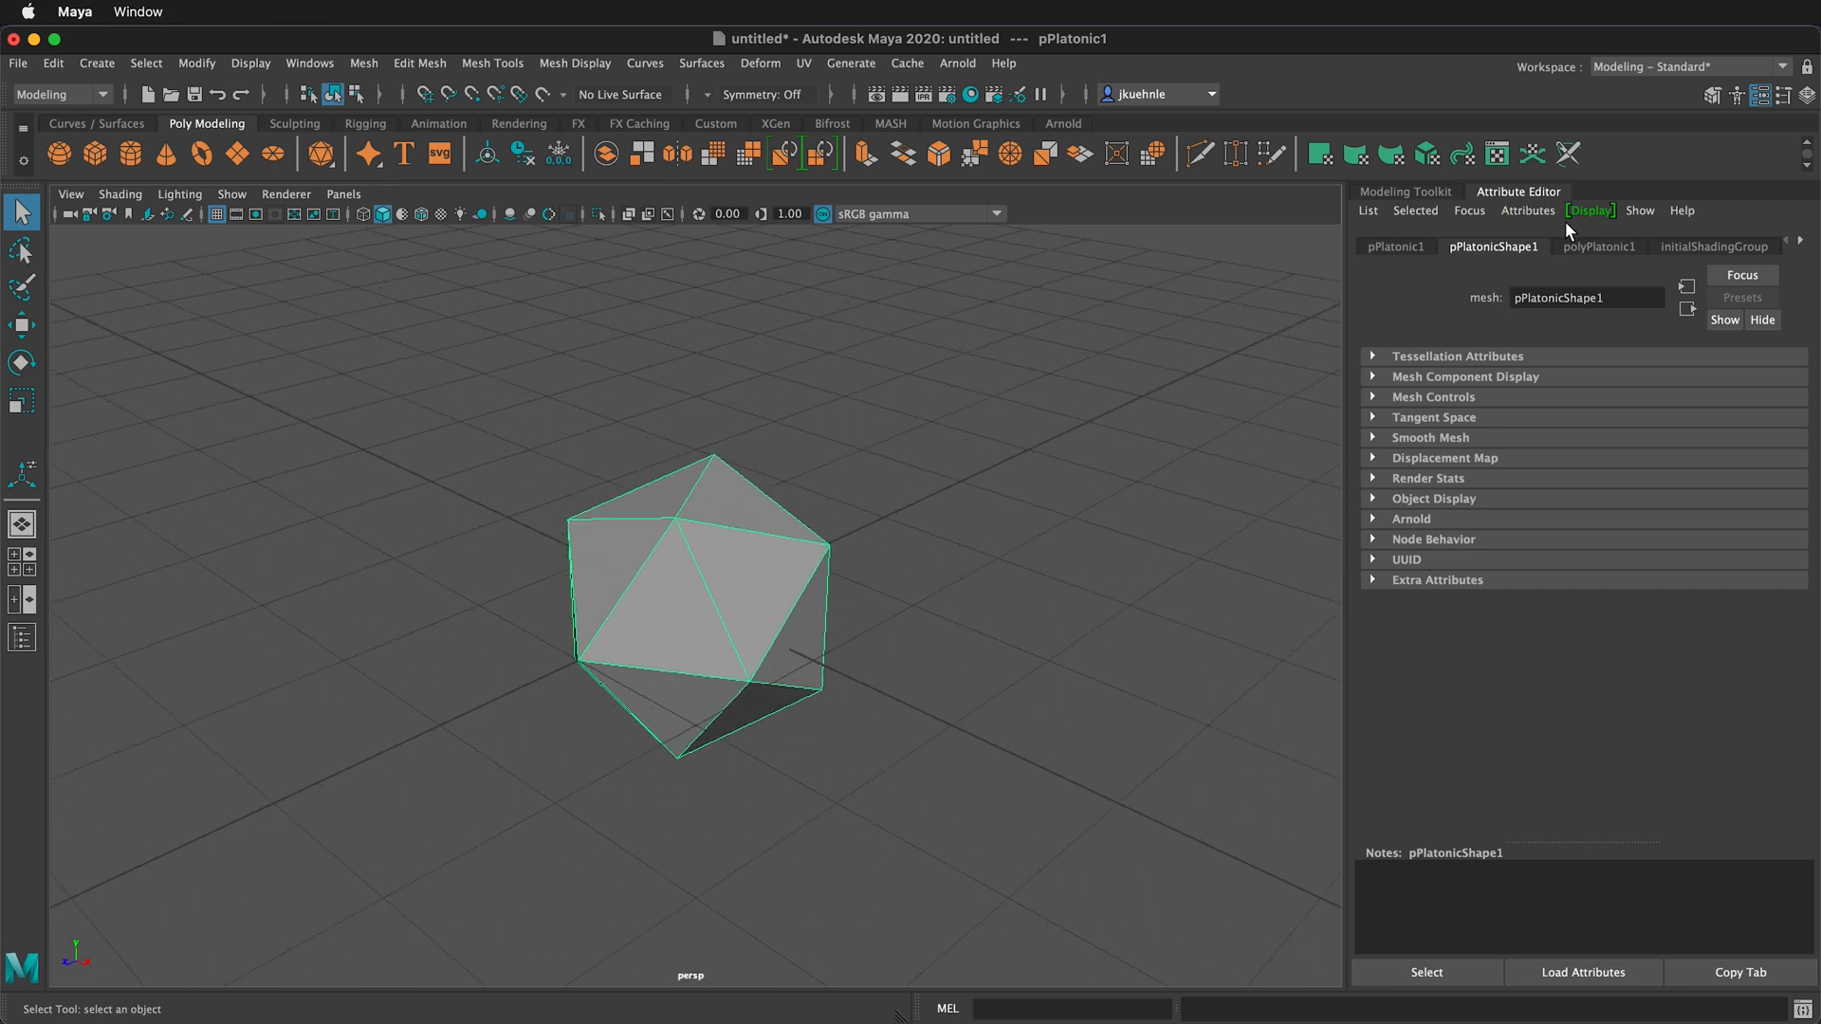
- Change the platonic solid's primitive to Cube and set its subdivisions to 1
{"action": "left_click", "coordinate": [1599, 244]}
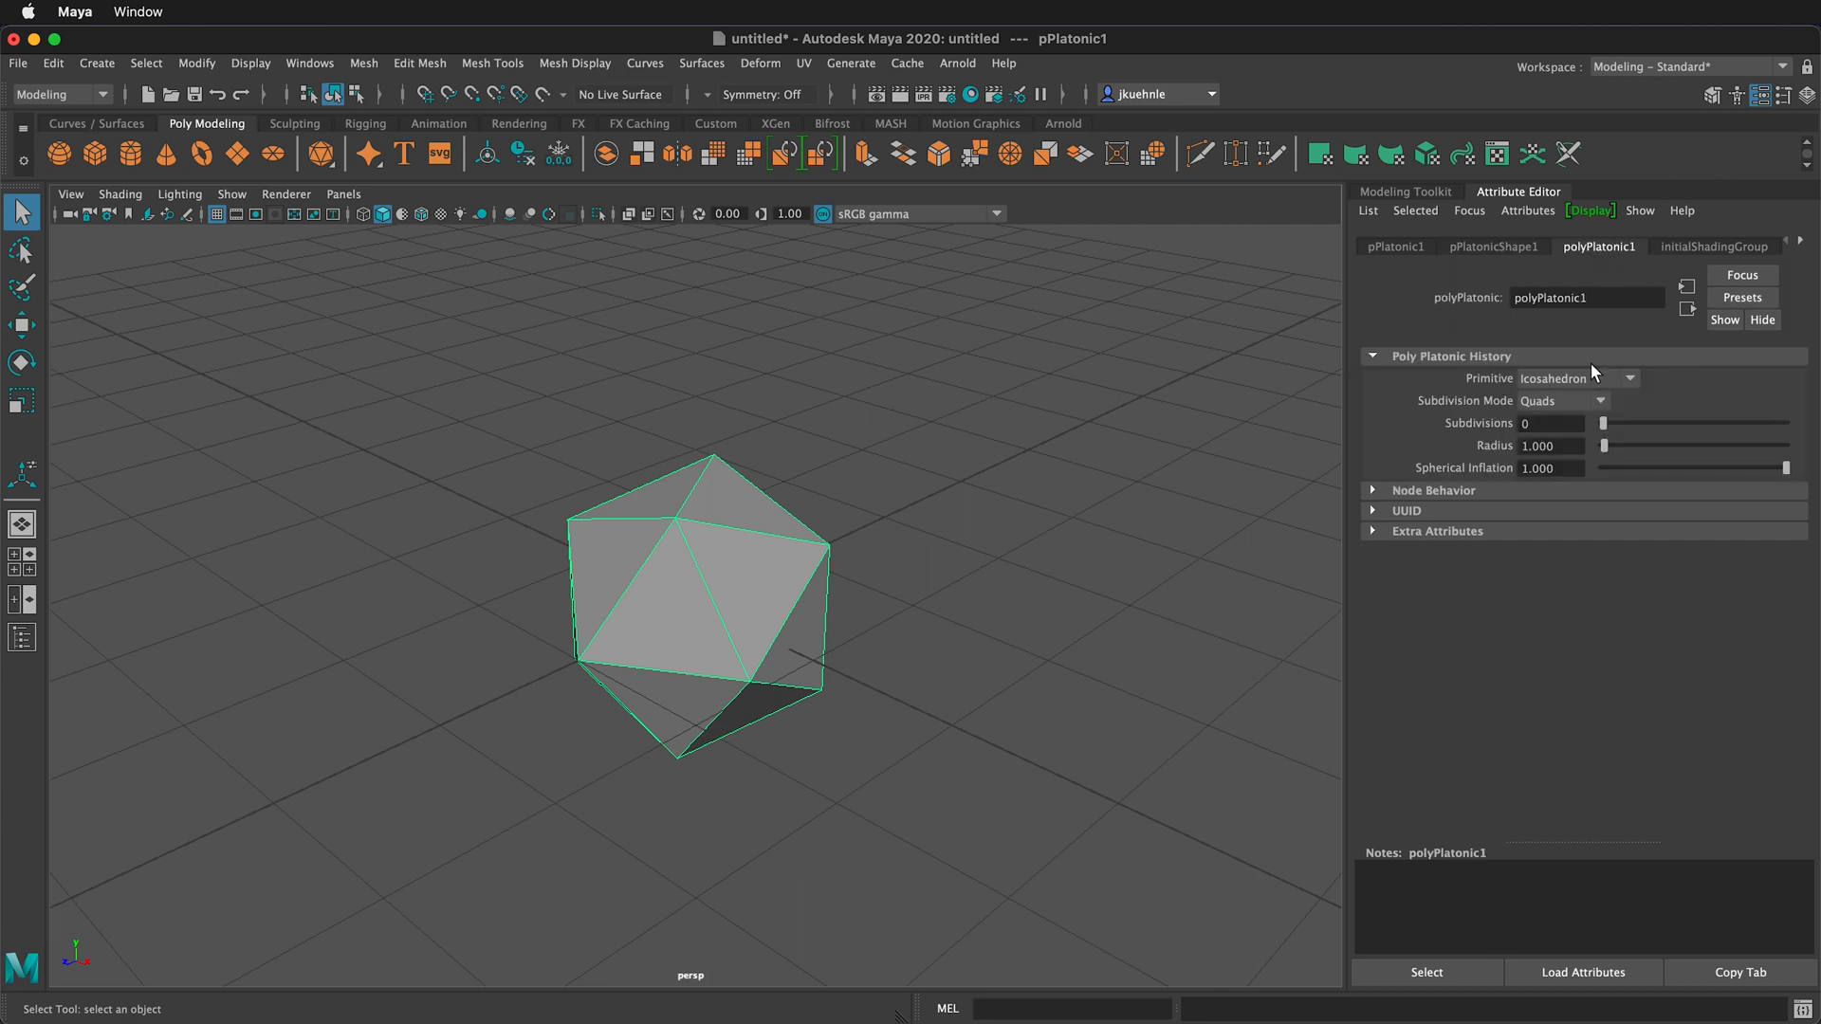
{"action": "left_click", "coordinate": [1629, 378]}
{"action": "left_click", "coordinate": [1595, 411]}
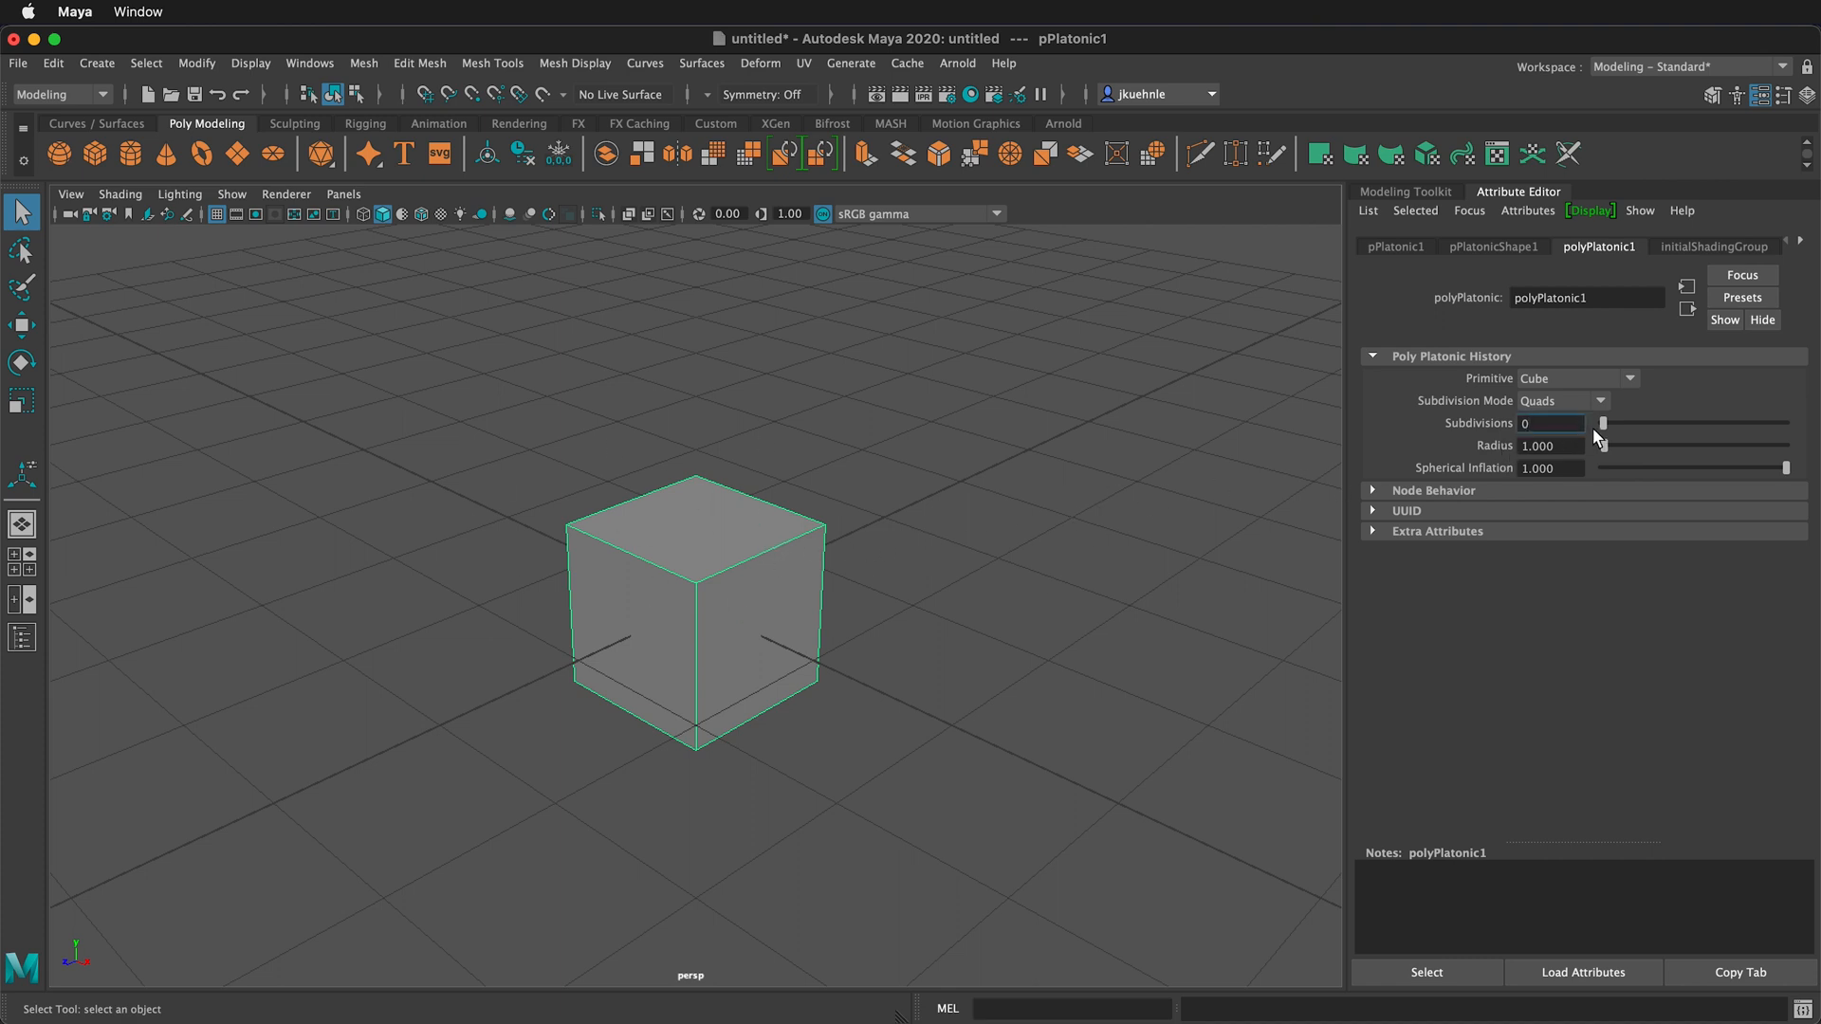
{"action": "left_click_drag", "start_coordinate": [1609, 426], "coordinate": [1625, 422]}
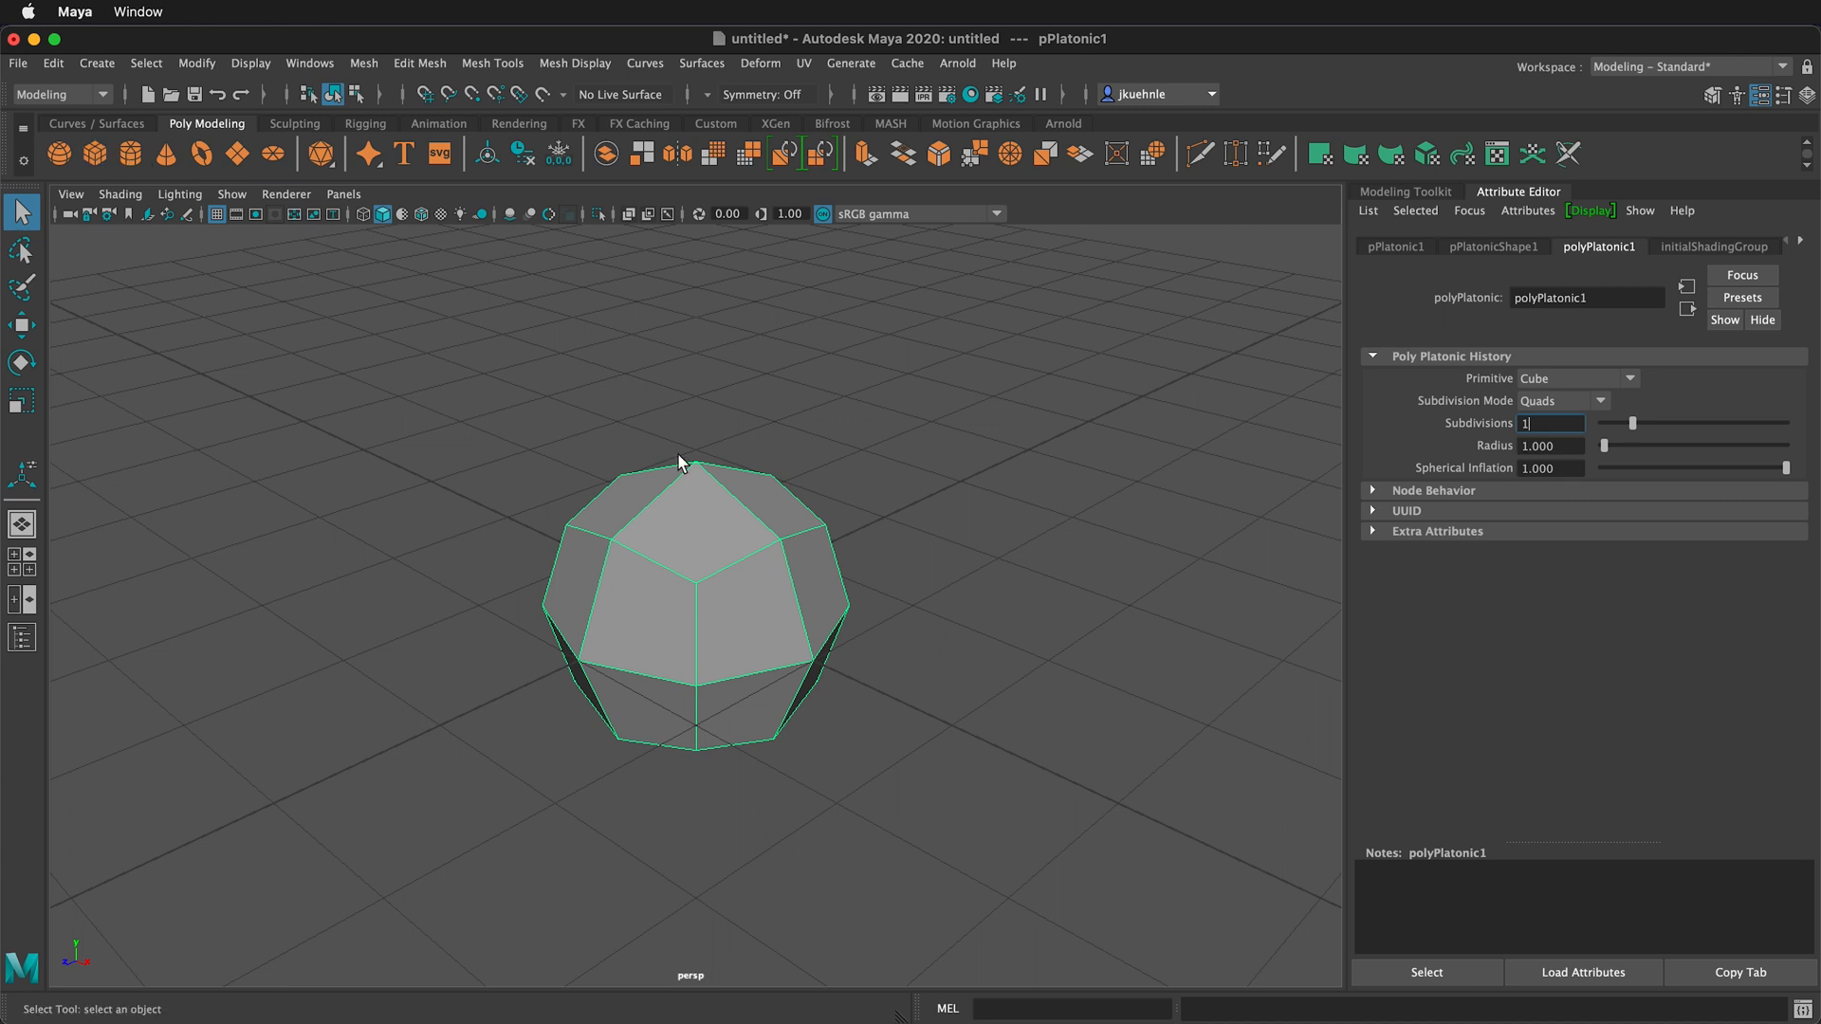
- Show the Outliner beside the viewport and frame the object in the front view
{"action": "left_click", "coordinate": [21, 638]}
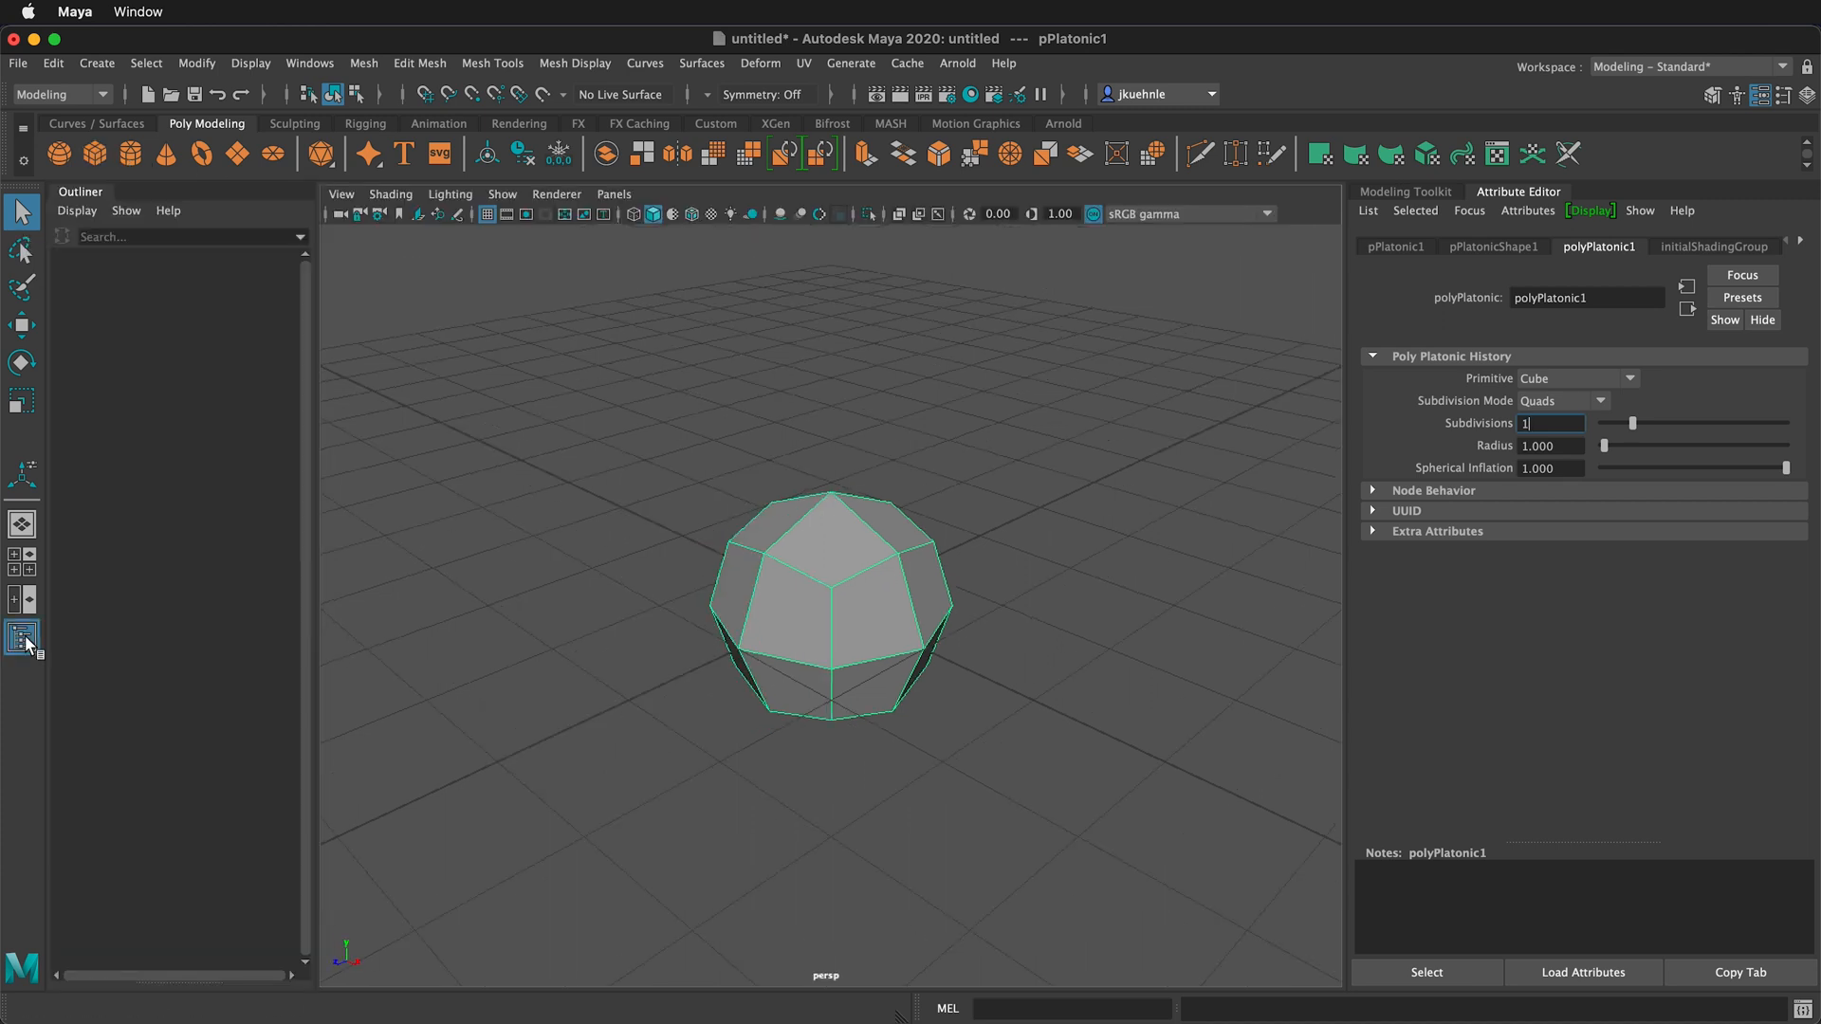
{"action": "middle_click_drag", "start_coordinate": [123, 298], "coordinate": [762, 360]}
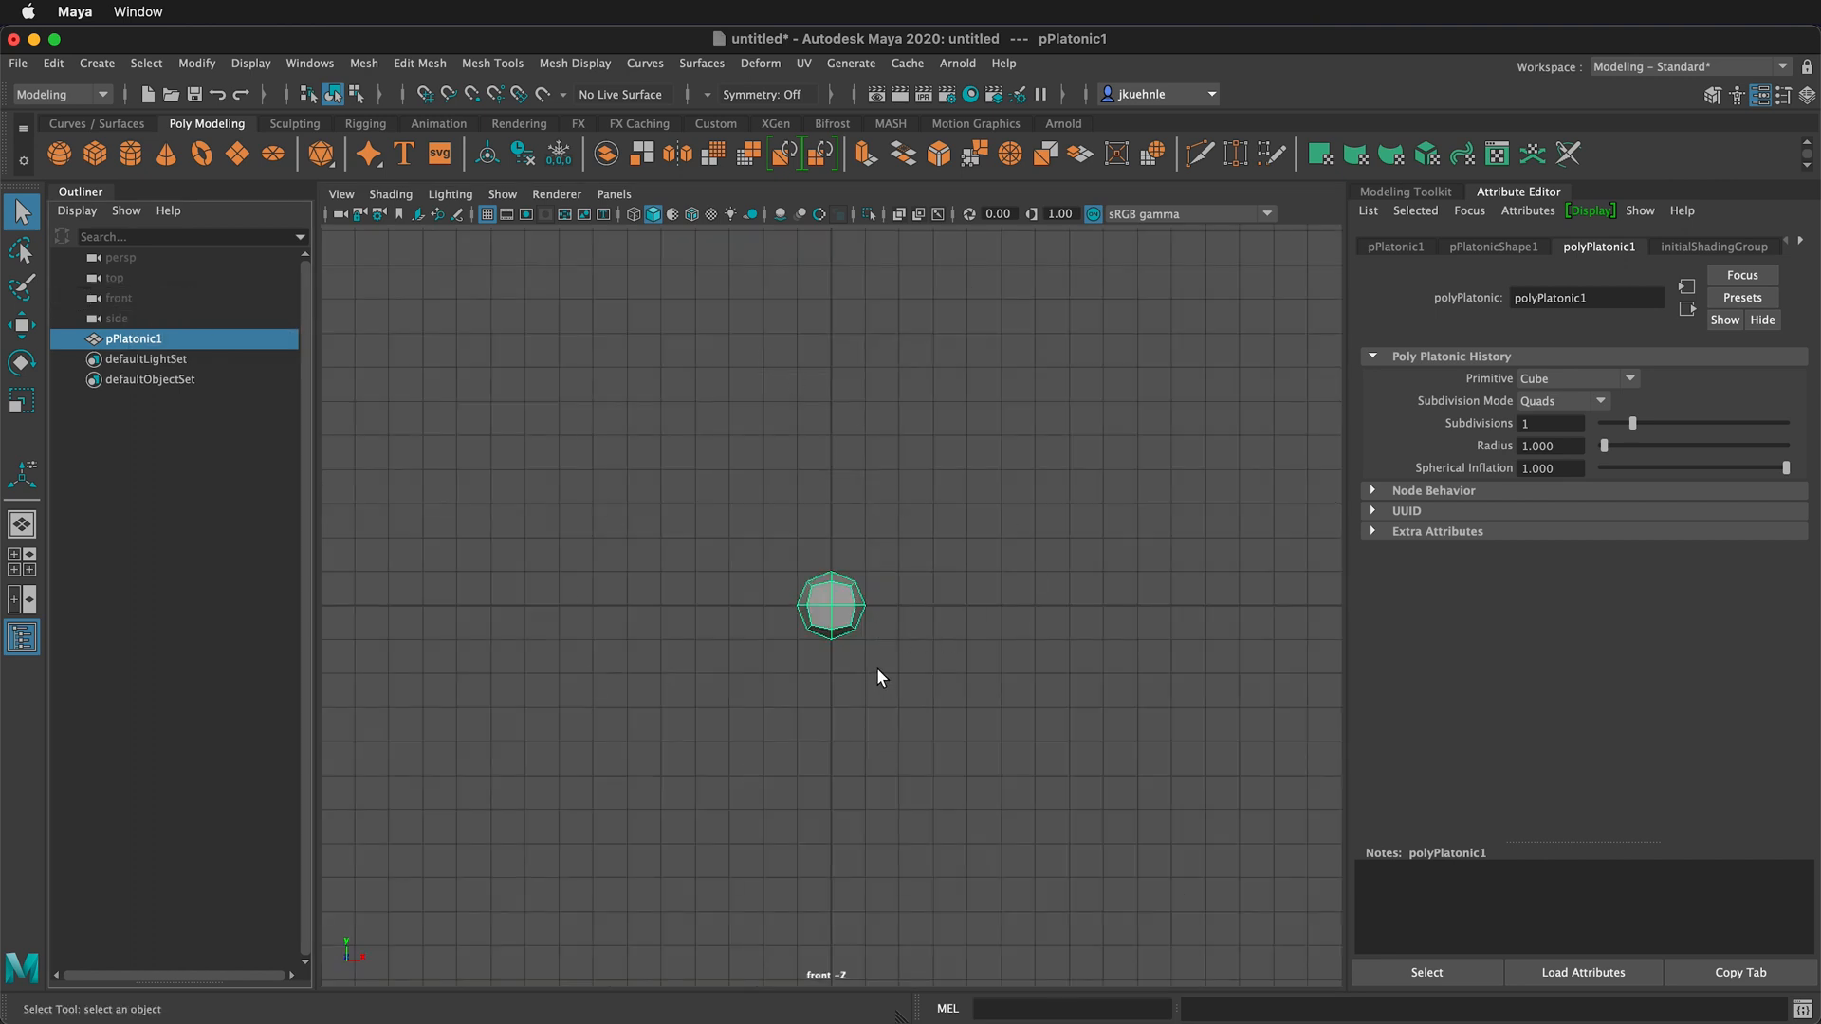
{"action": "key", "text": "f"}
{"action": "scroll", "coordinate": [876, 668], "scroll_direction": "down", "scroll_amount": 5}
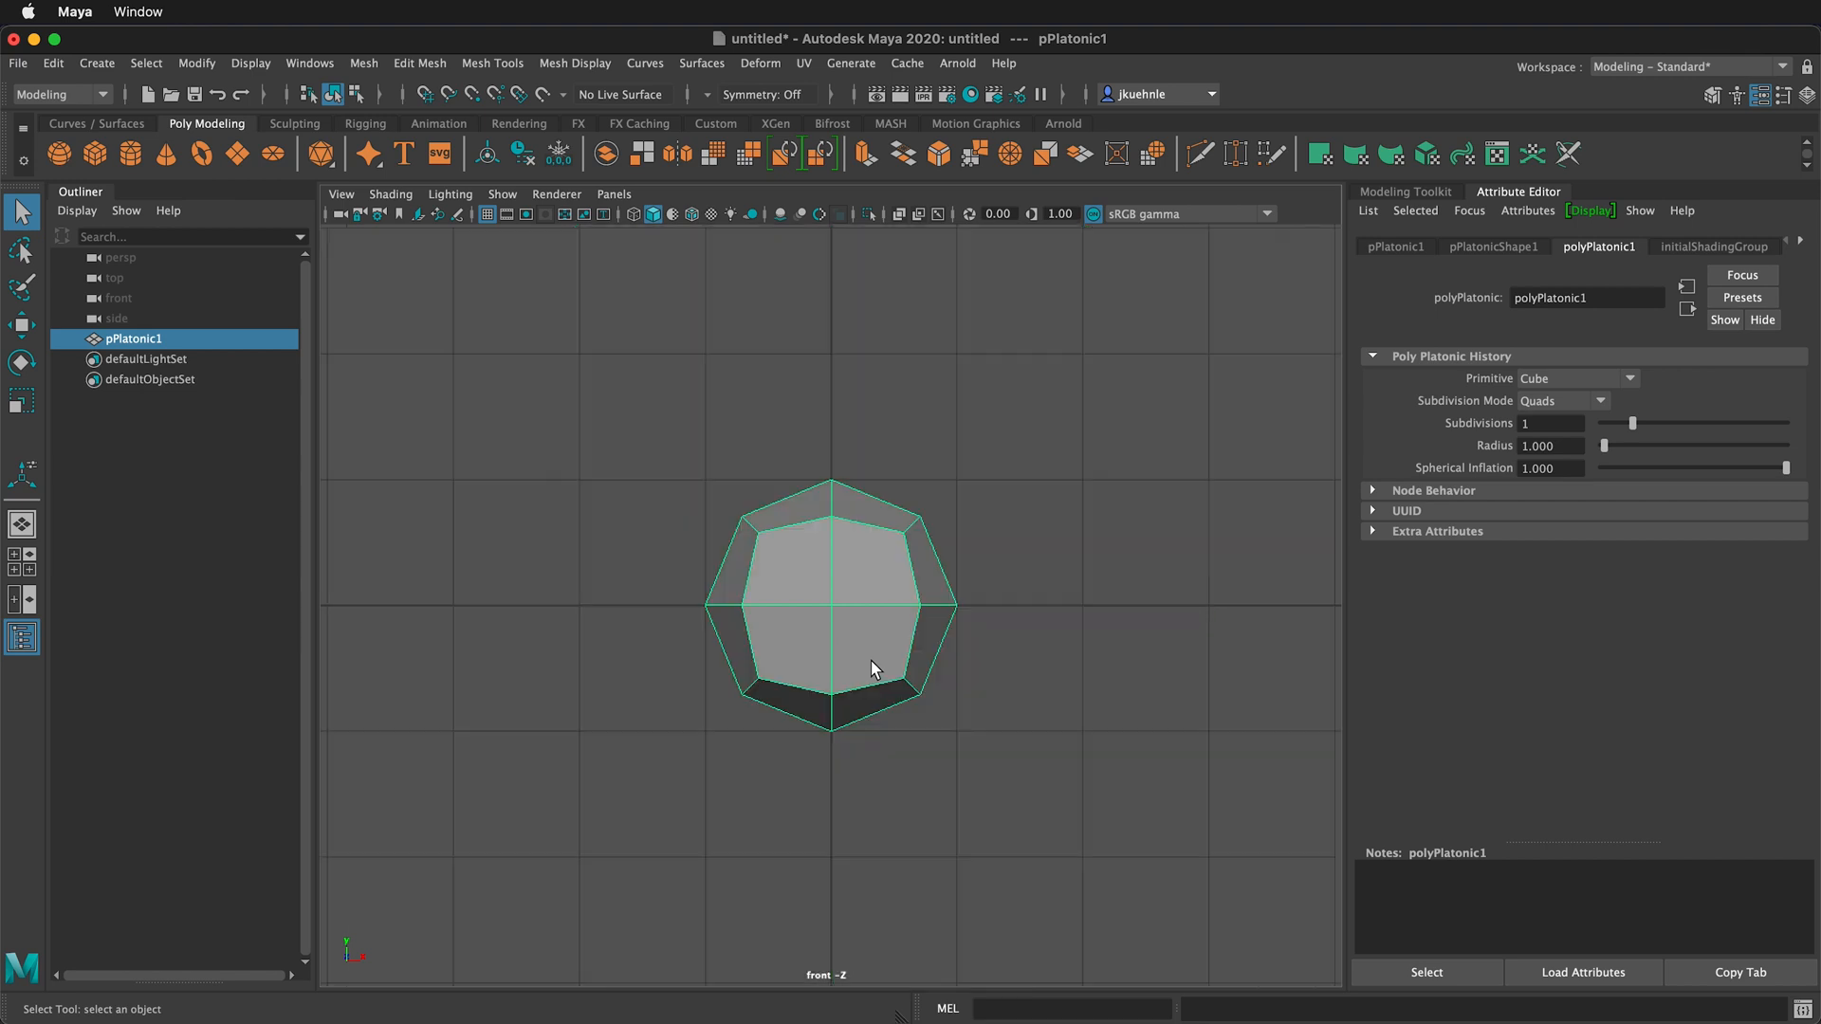
{"action": "scroll", "coordinate": [878, 664], "scroll_direction": "up", "scroll_amount": 3}
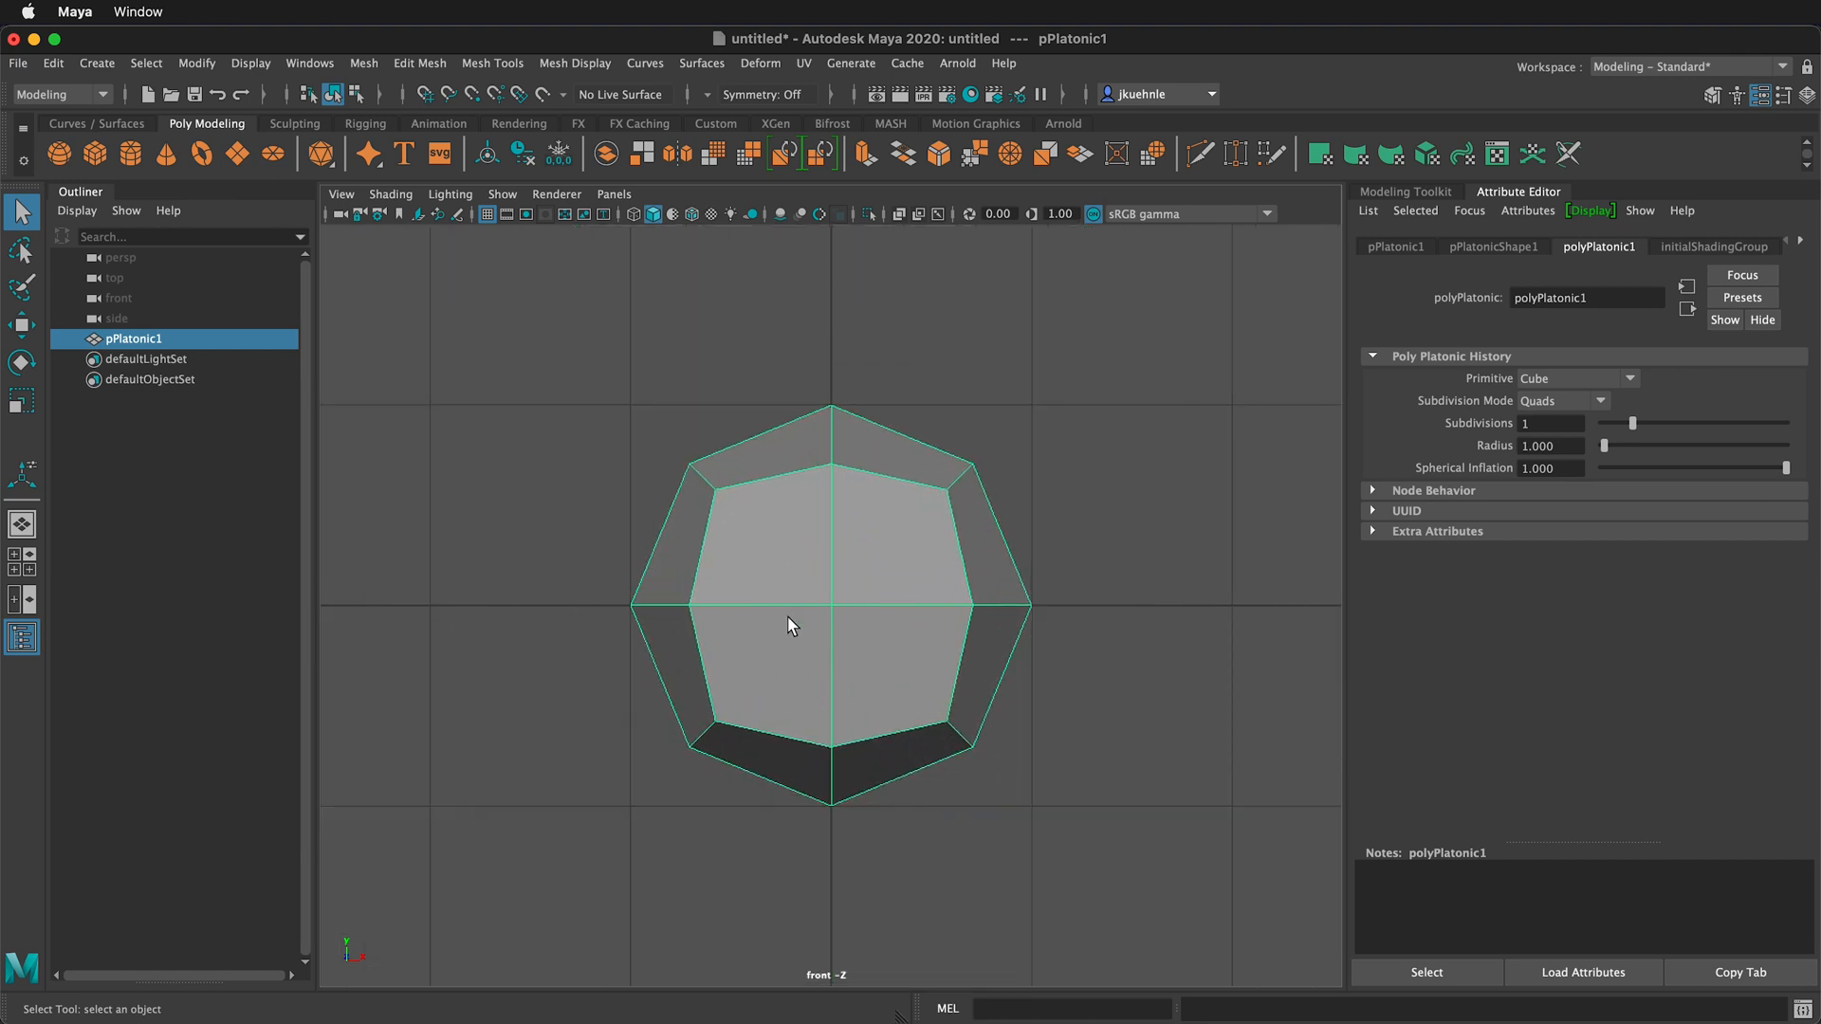
- Move the object up 1 unit in Y, snapped to the grid
{"action": "key", "text": "w"}
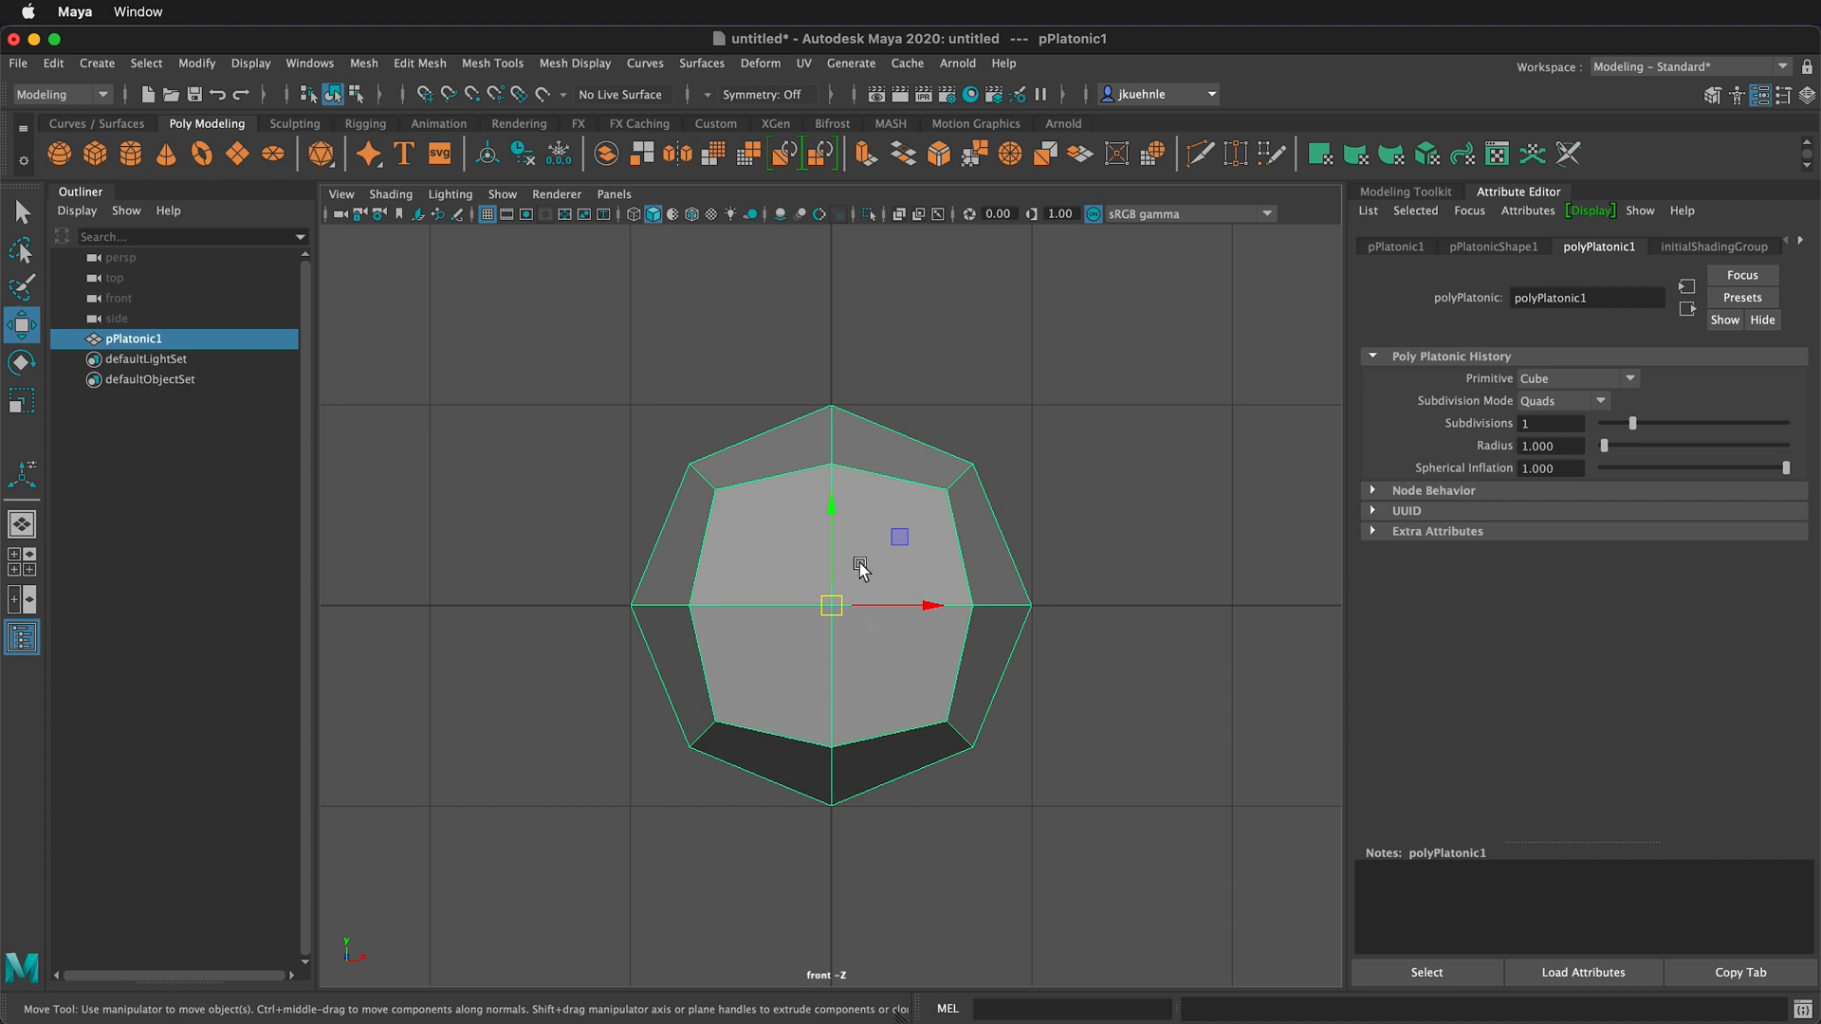
{"action": "key", "text": "x"}
{"action": "left_click_drag", "start_coordinate": [833, 560], "coordinate": [834, 435]}
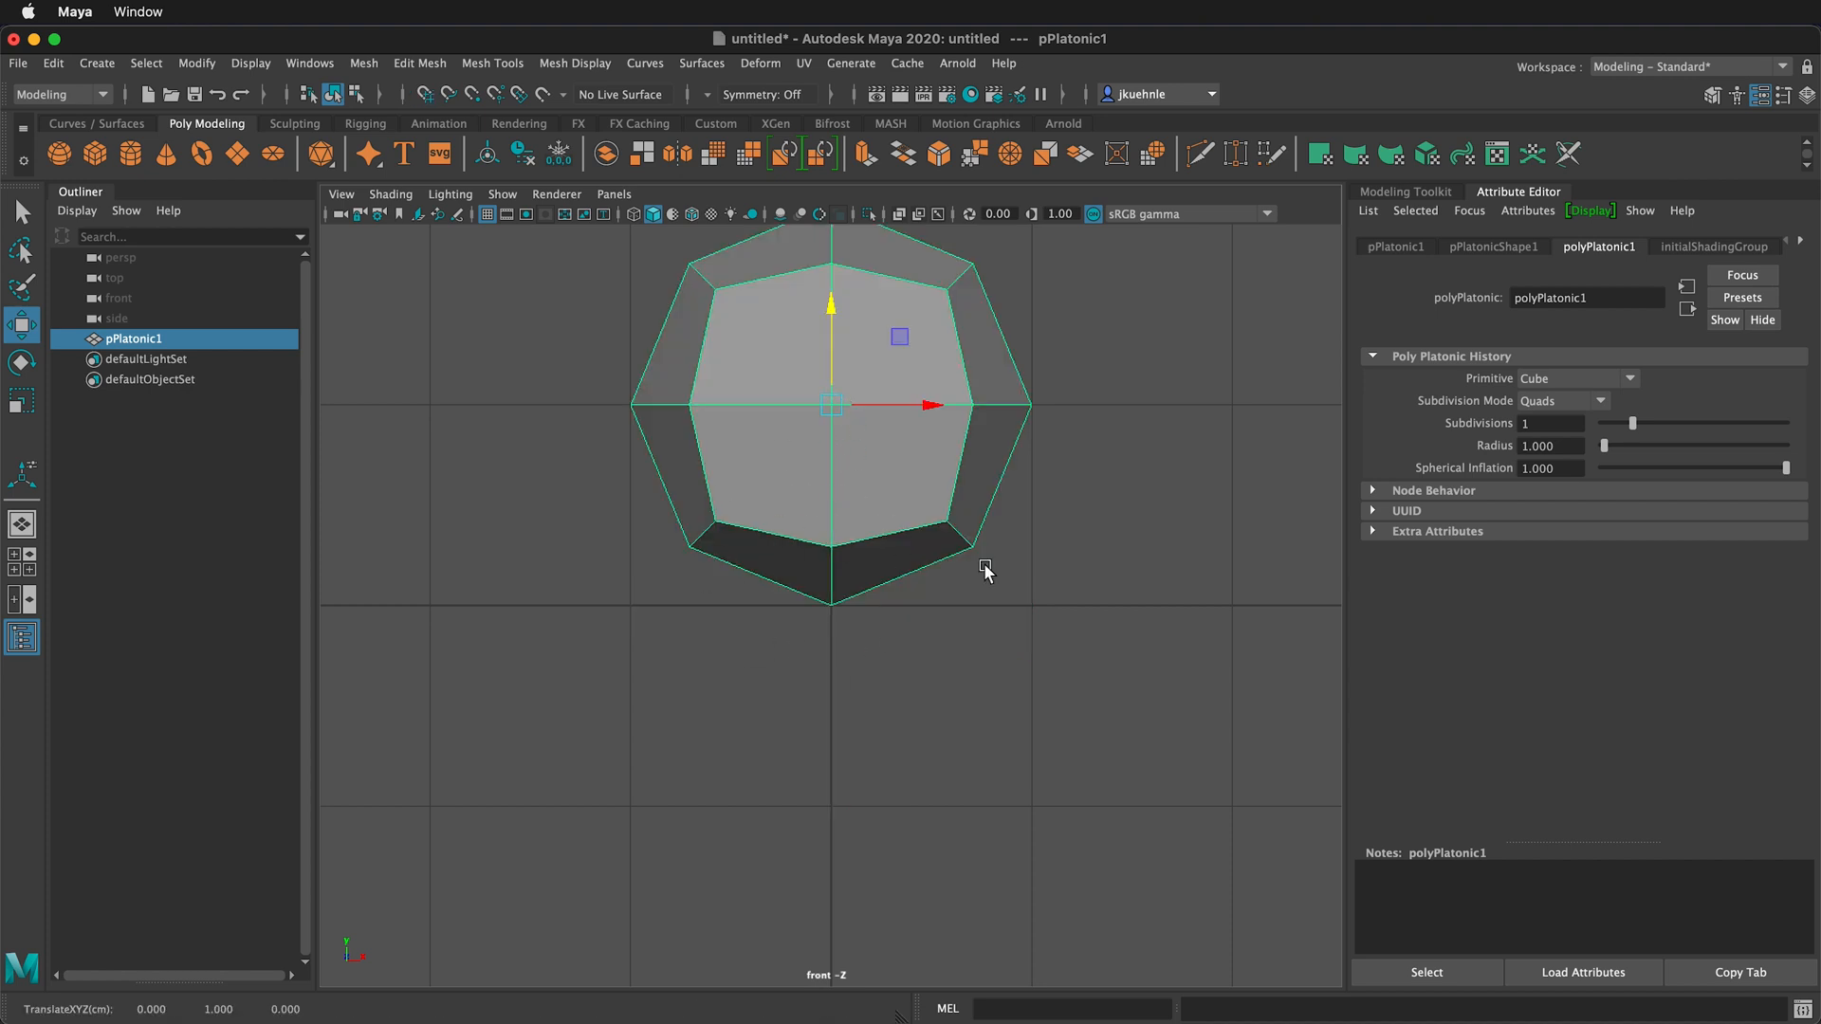
- Move the vertices at the upper end of the central vertical edge straight up, level with the mesh's topmost vertex
{"action": "right_click", "coordinate": [863, 484]}
{"action": "left_click", "coordinate": [763, 480]}
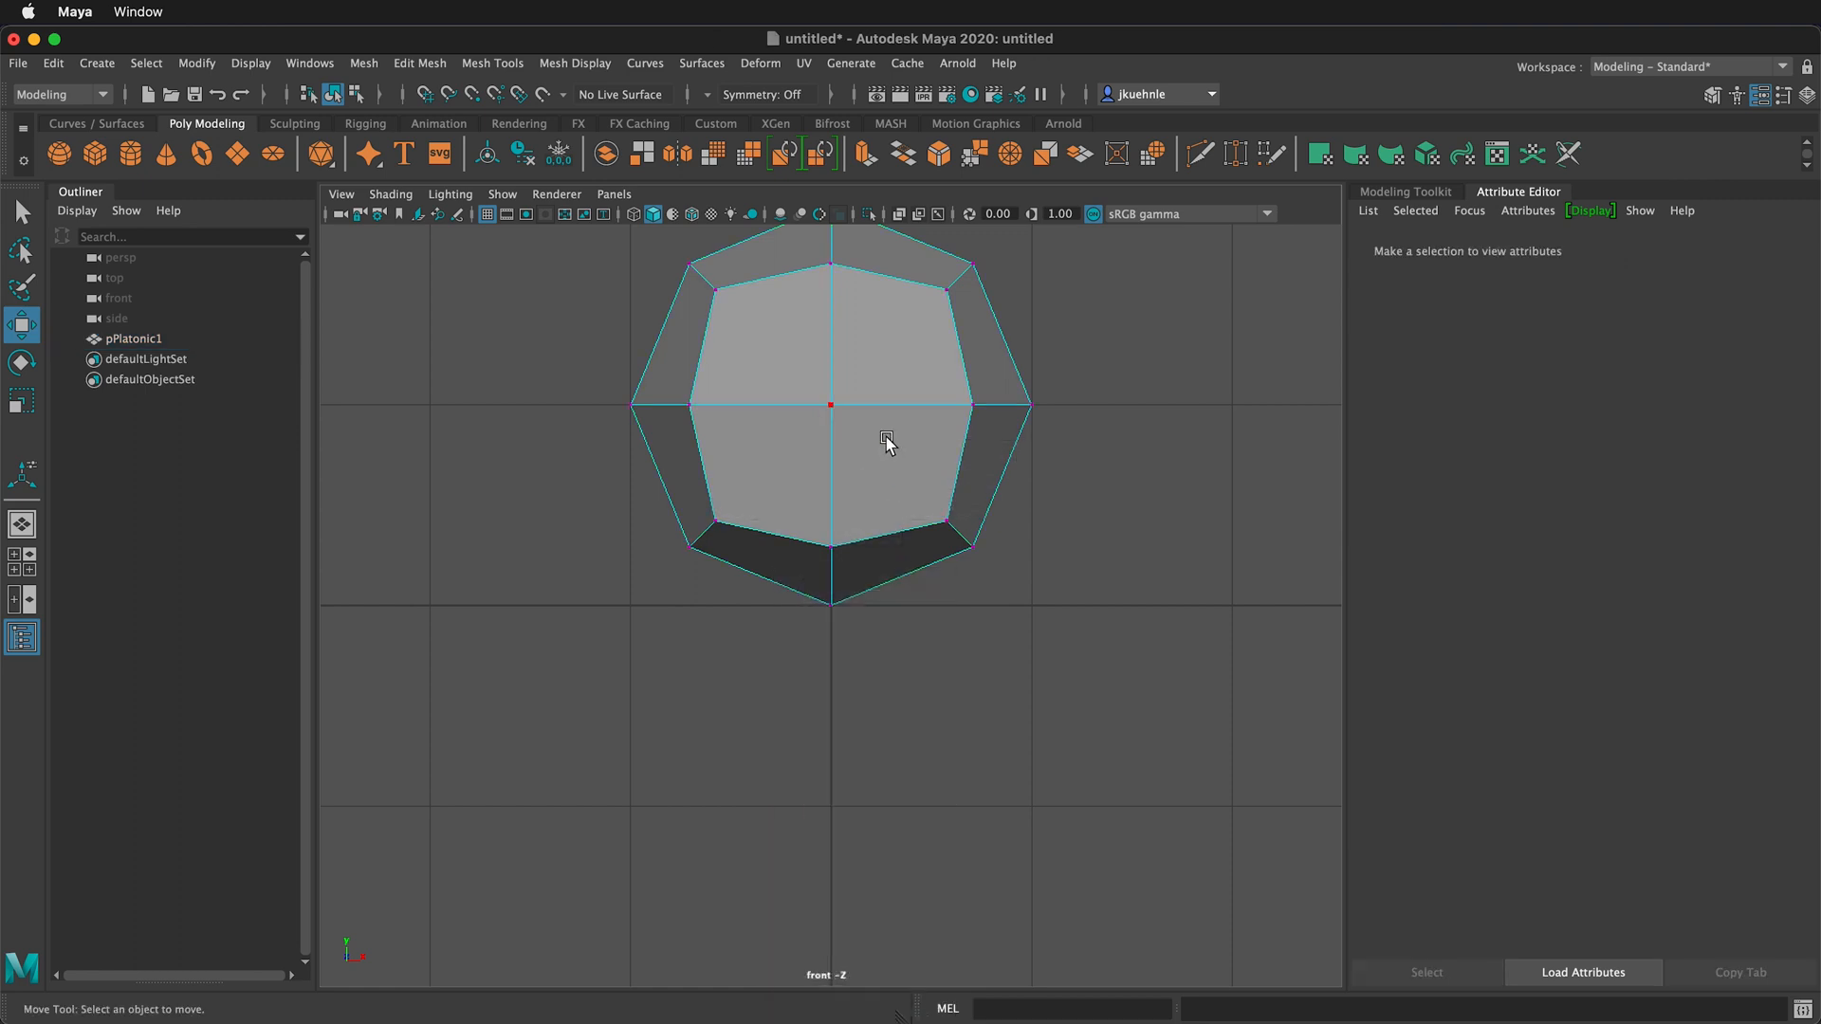
{"action": "key", "text": "f"}
{"action": "scroll", "coordinate": [891, 583], "scroll_direction": "up", "scroll_amount": 2}
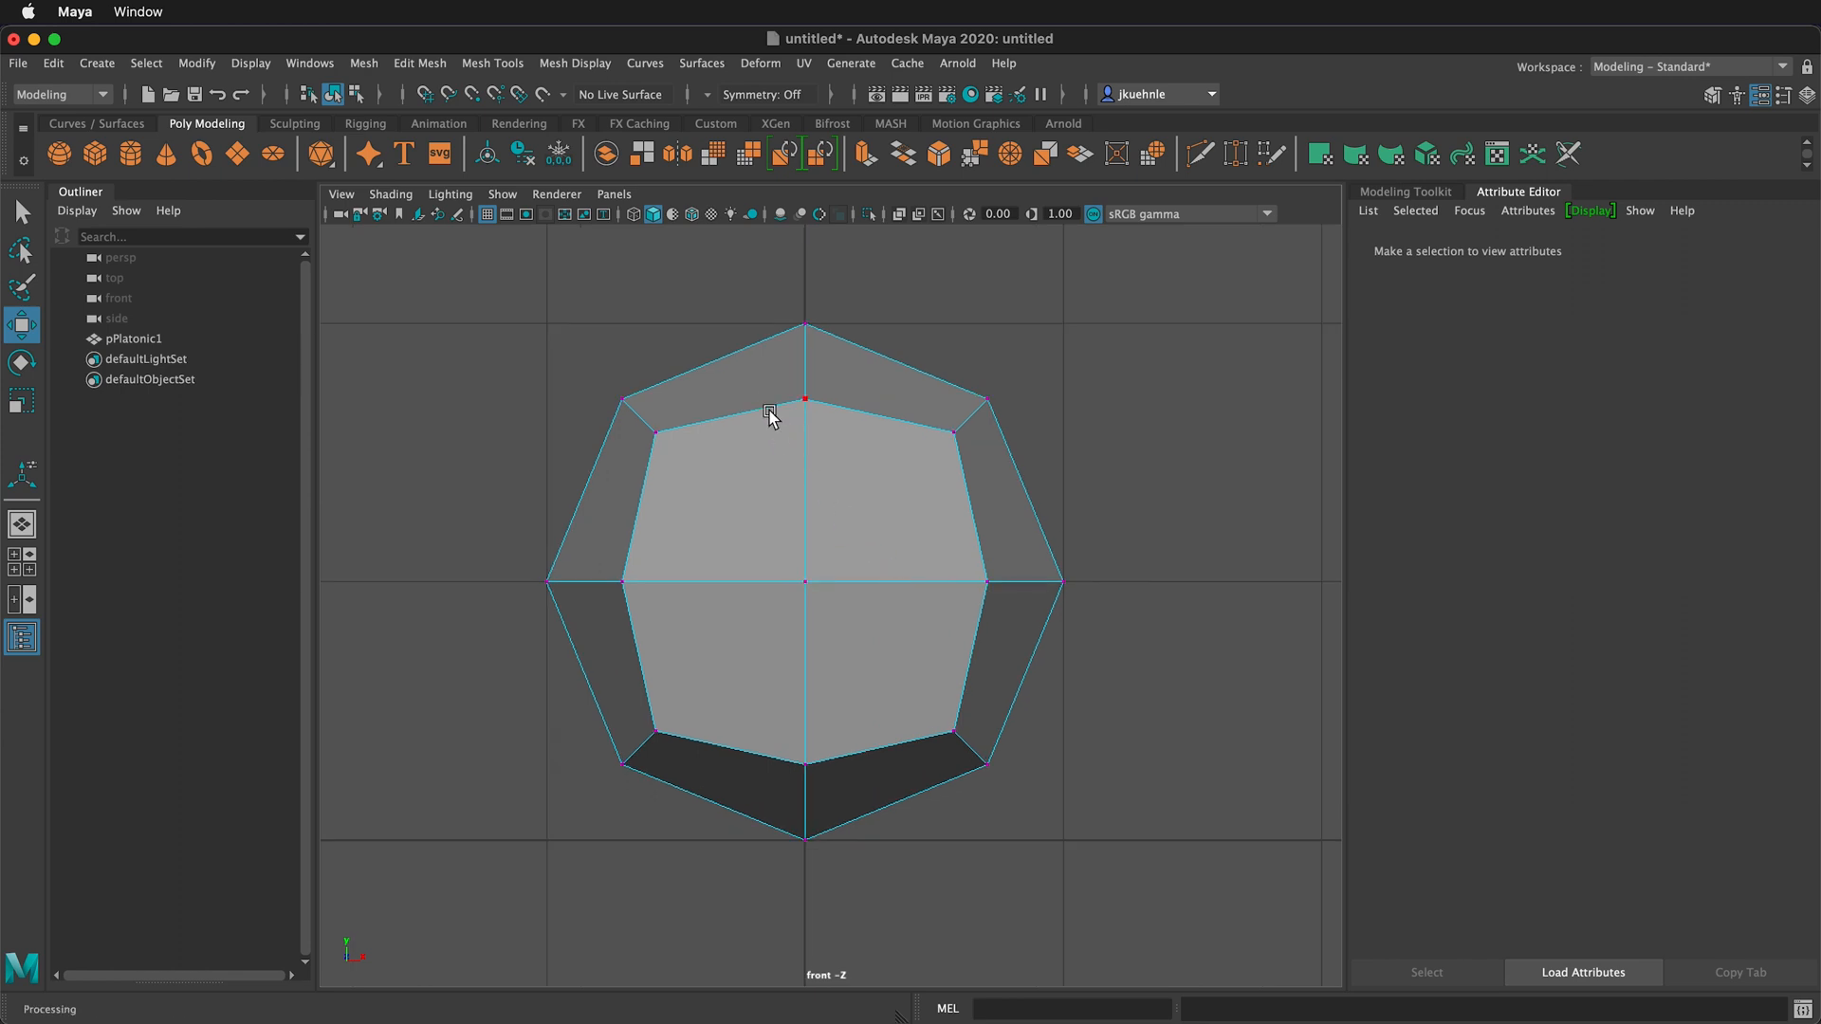
{"action": "left_click_drag", "start_coordinate": [773, 383], "coordinate": [846, 431]}
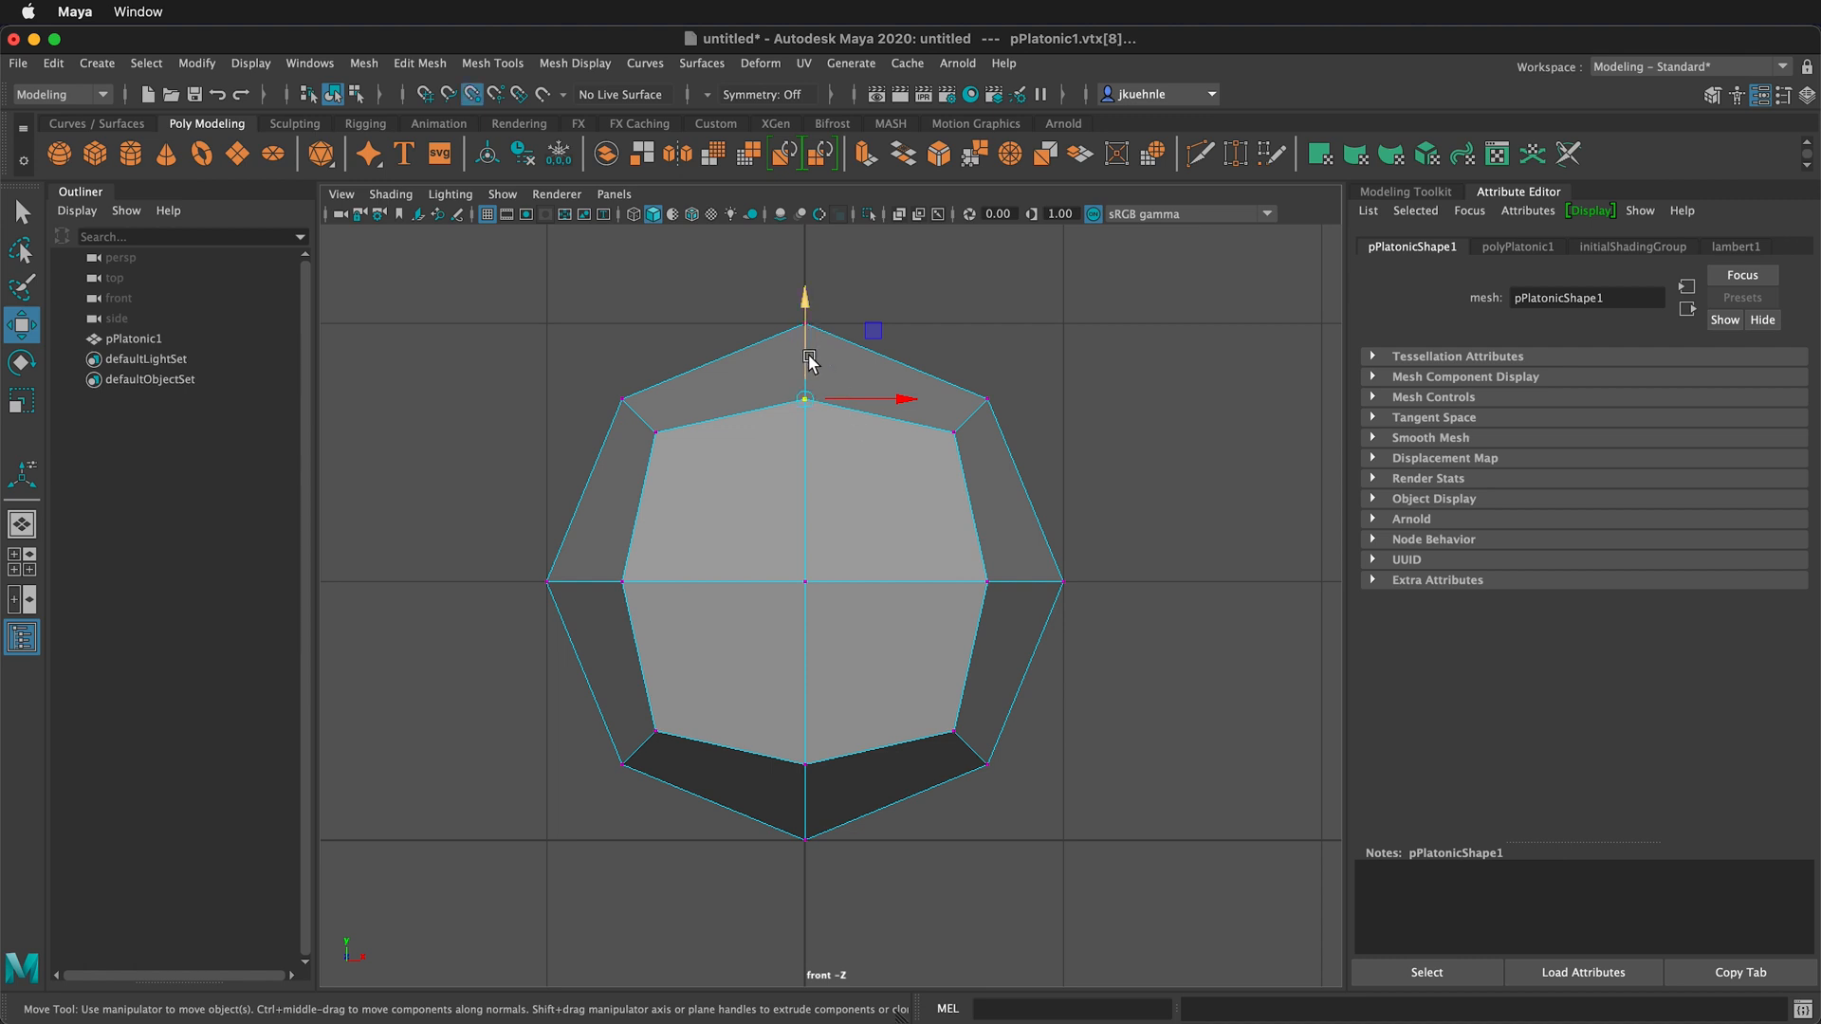
{"action": "left_click_drag", "start_coordinate": [810, 358], "coordinate": [807, 322]}
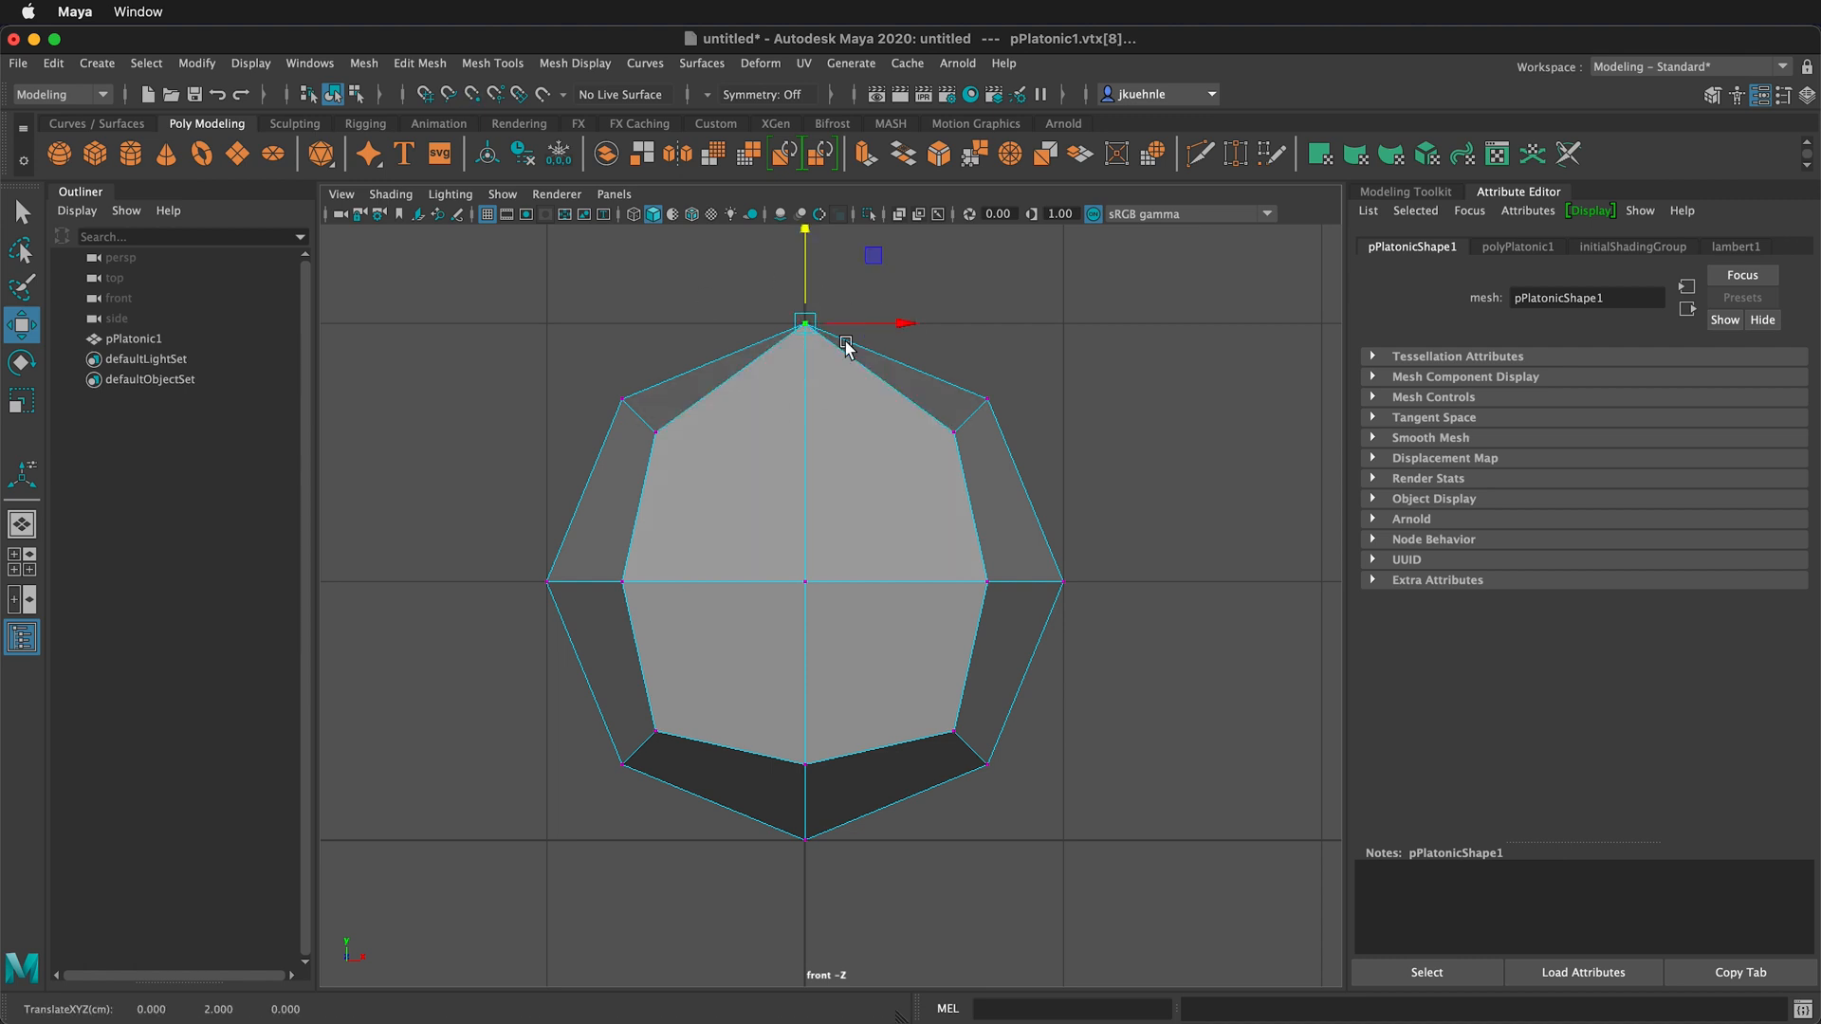
- Move the lower outer corner vertices on both sides straight down, level with the mesh's lowest vertex
{"action": "left_click", "coordinate": [683, 841]}
{"action": "left_click_drag", "start_coordinate": [570, 732], "coordinate": [637, 808]}
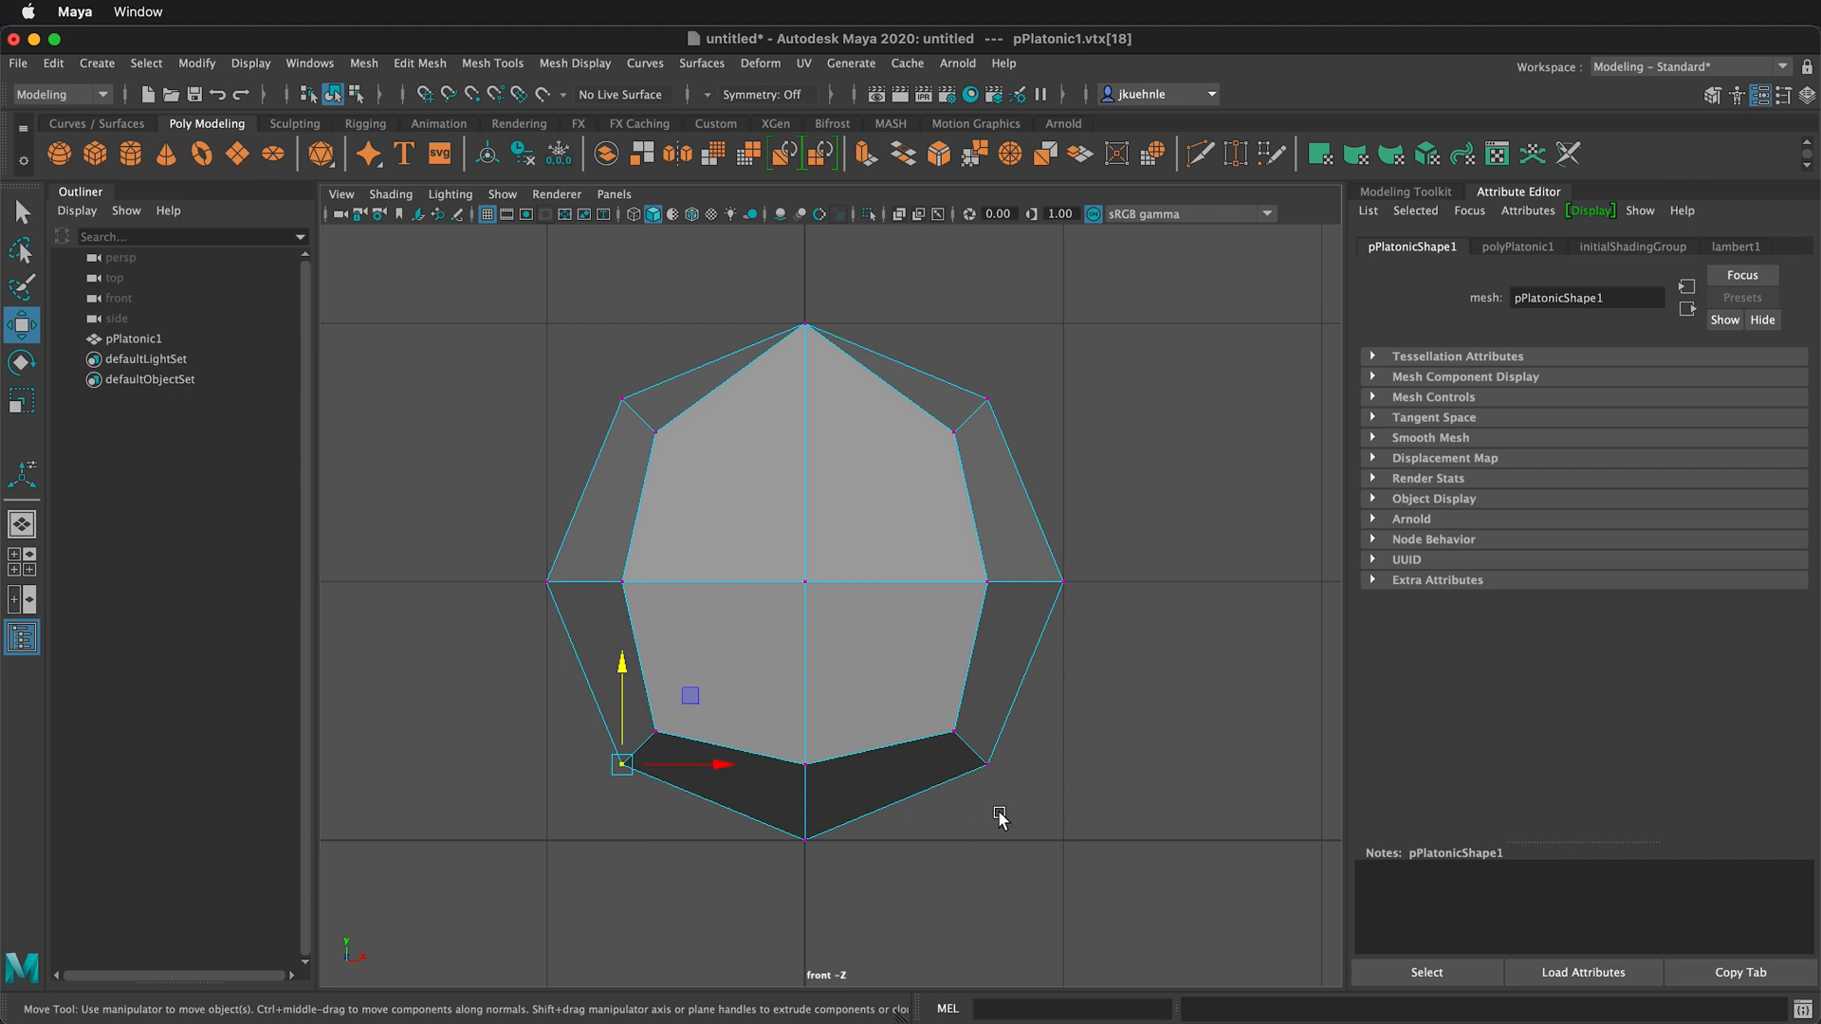
{"action": "left_click_drag", "start_coordinate": [1012, 812], "coordinate": [977, 750]}
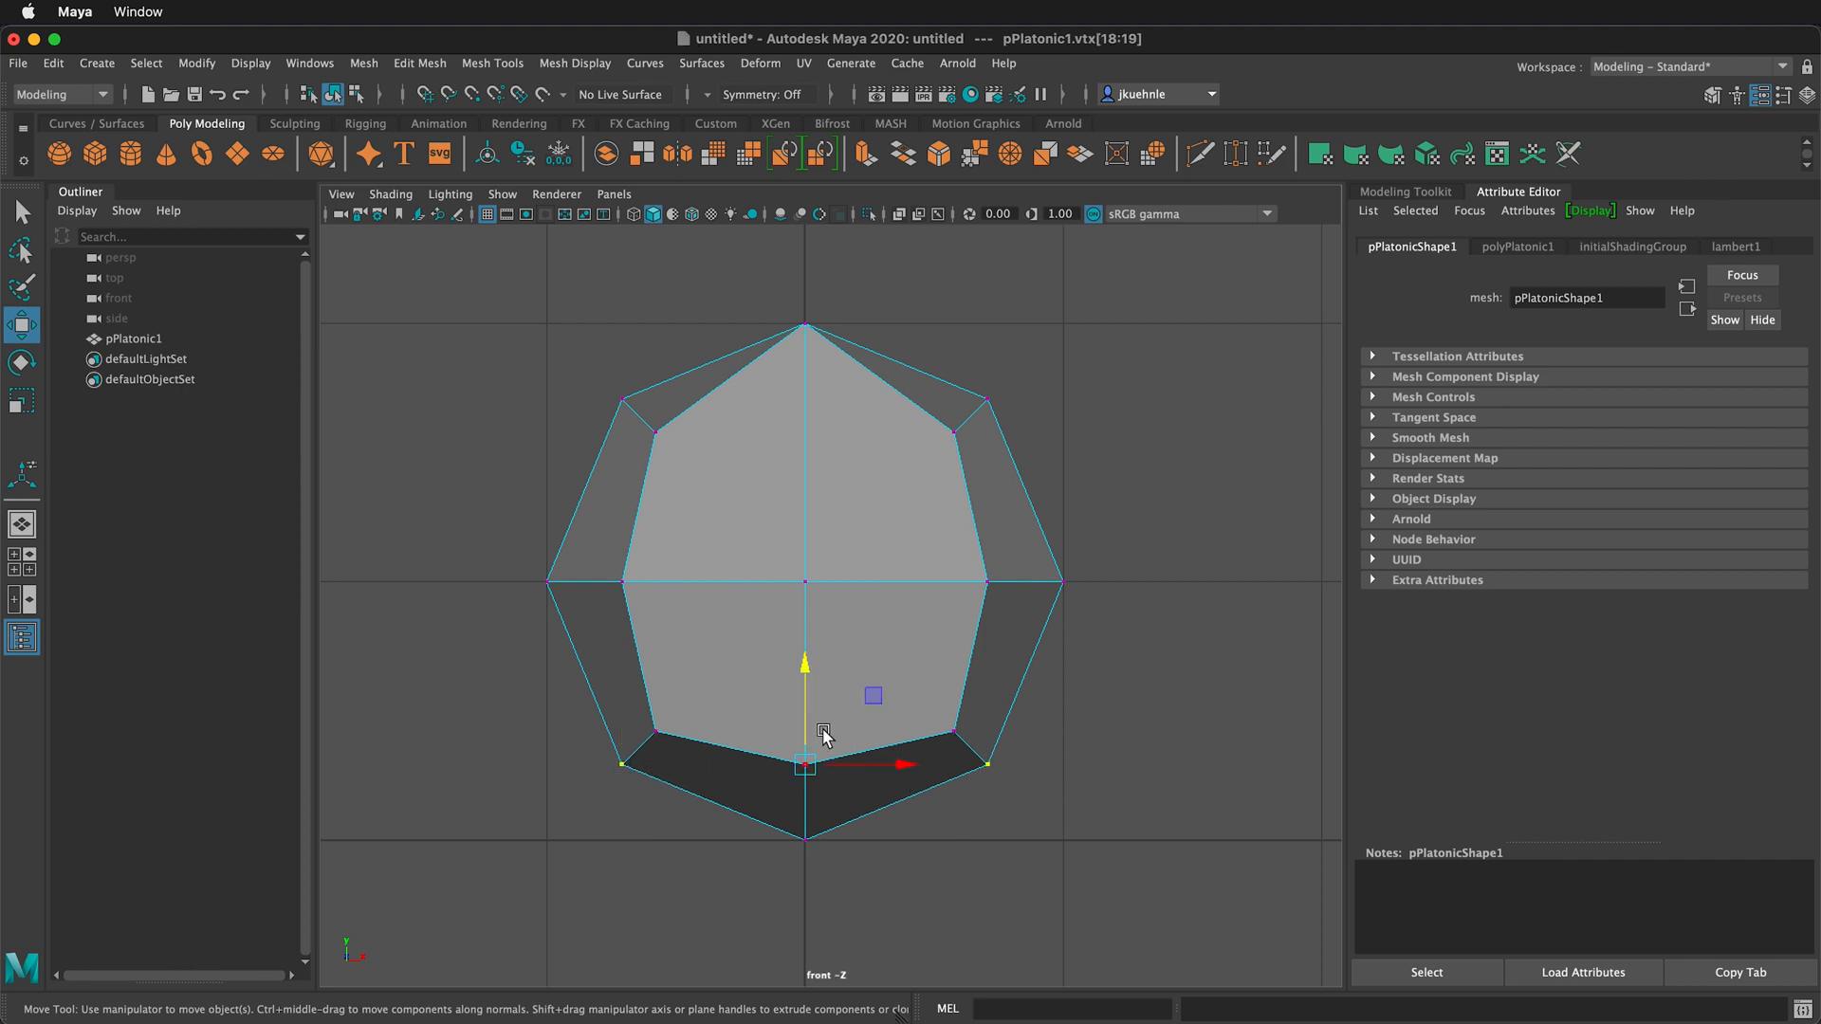
{"action": "left_click_drag", "start_coordinate": [805, 668], "coordinate": [808, 837]}
{"action": "left_click", "coordinate": [1115, 783]}
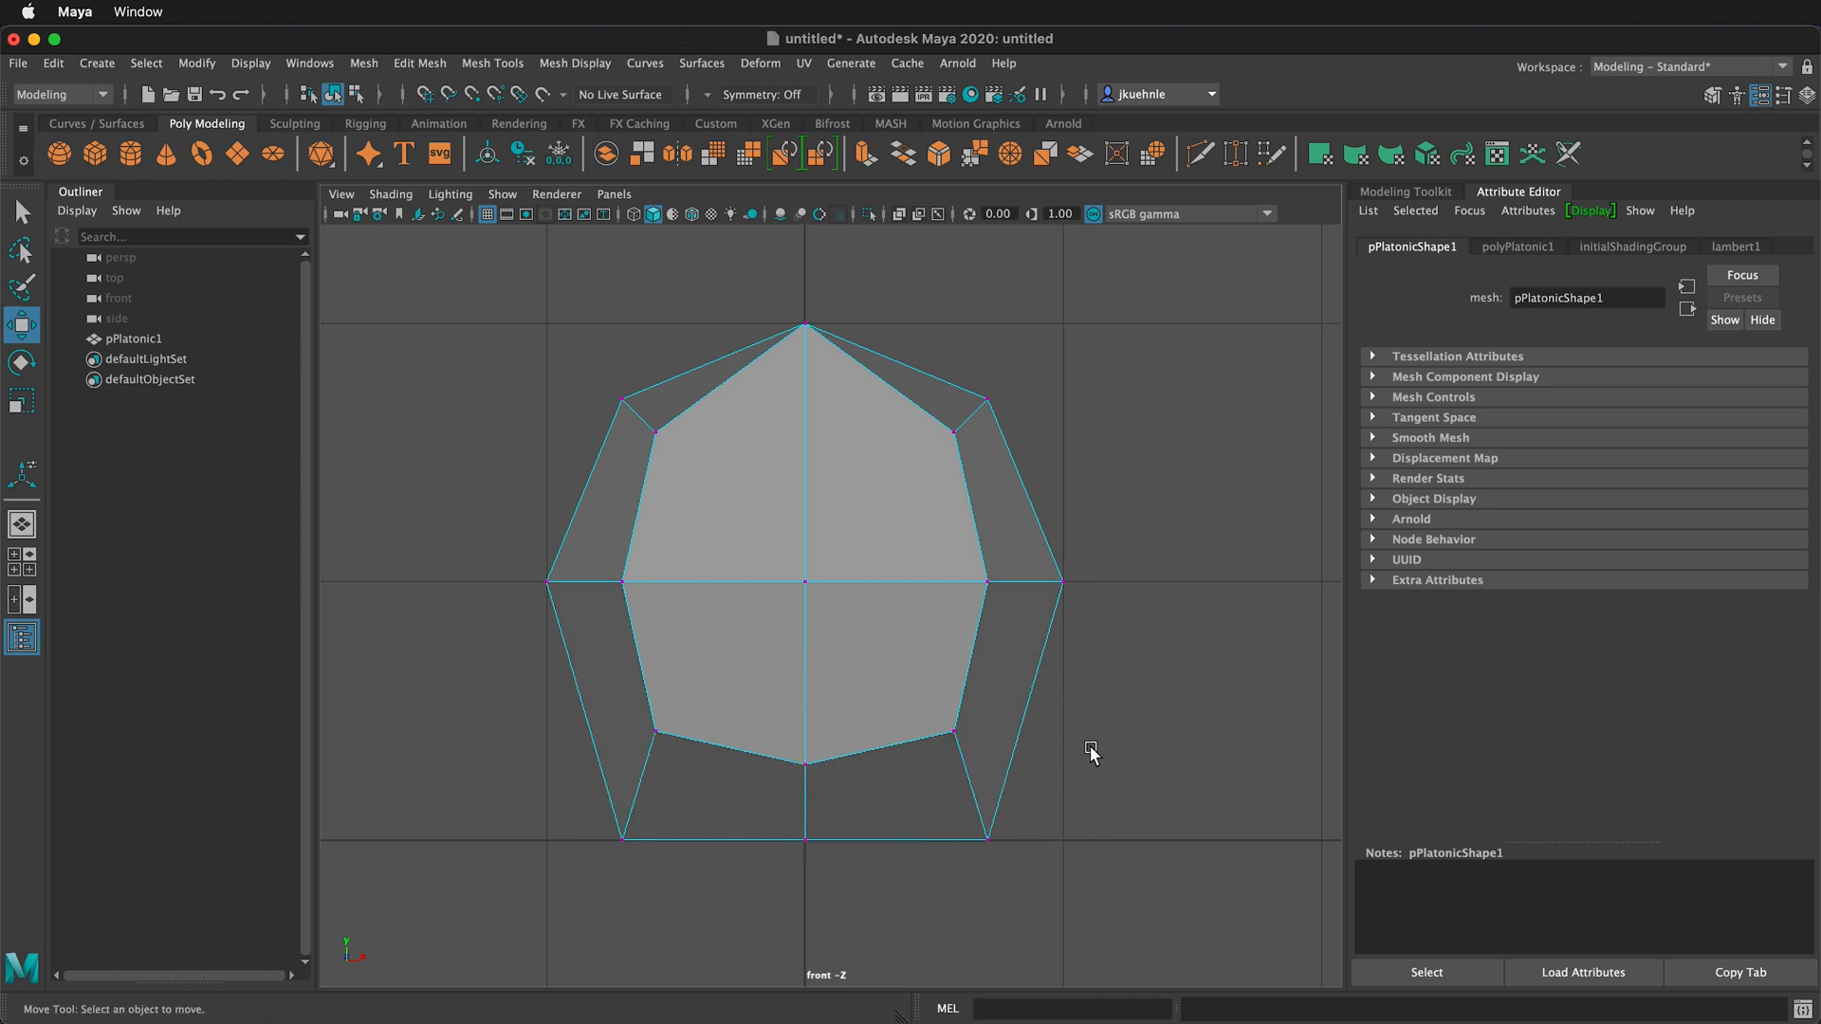
- Bevel the edge path running up both sides and over the top of the mesh, with fraction 0.129 and 3 segments
{"action": "mouse_move", "coordinate": [832, 557]}
{"action": "right_mouse_down"}
{"action": "mouse_move", "coordinate": [834, 503]}
{"action": "mouse_move", "coordinate": [844, 545]}
{"action": "right_mouse_up"}
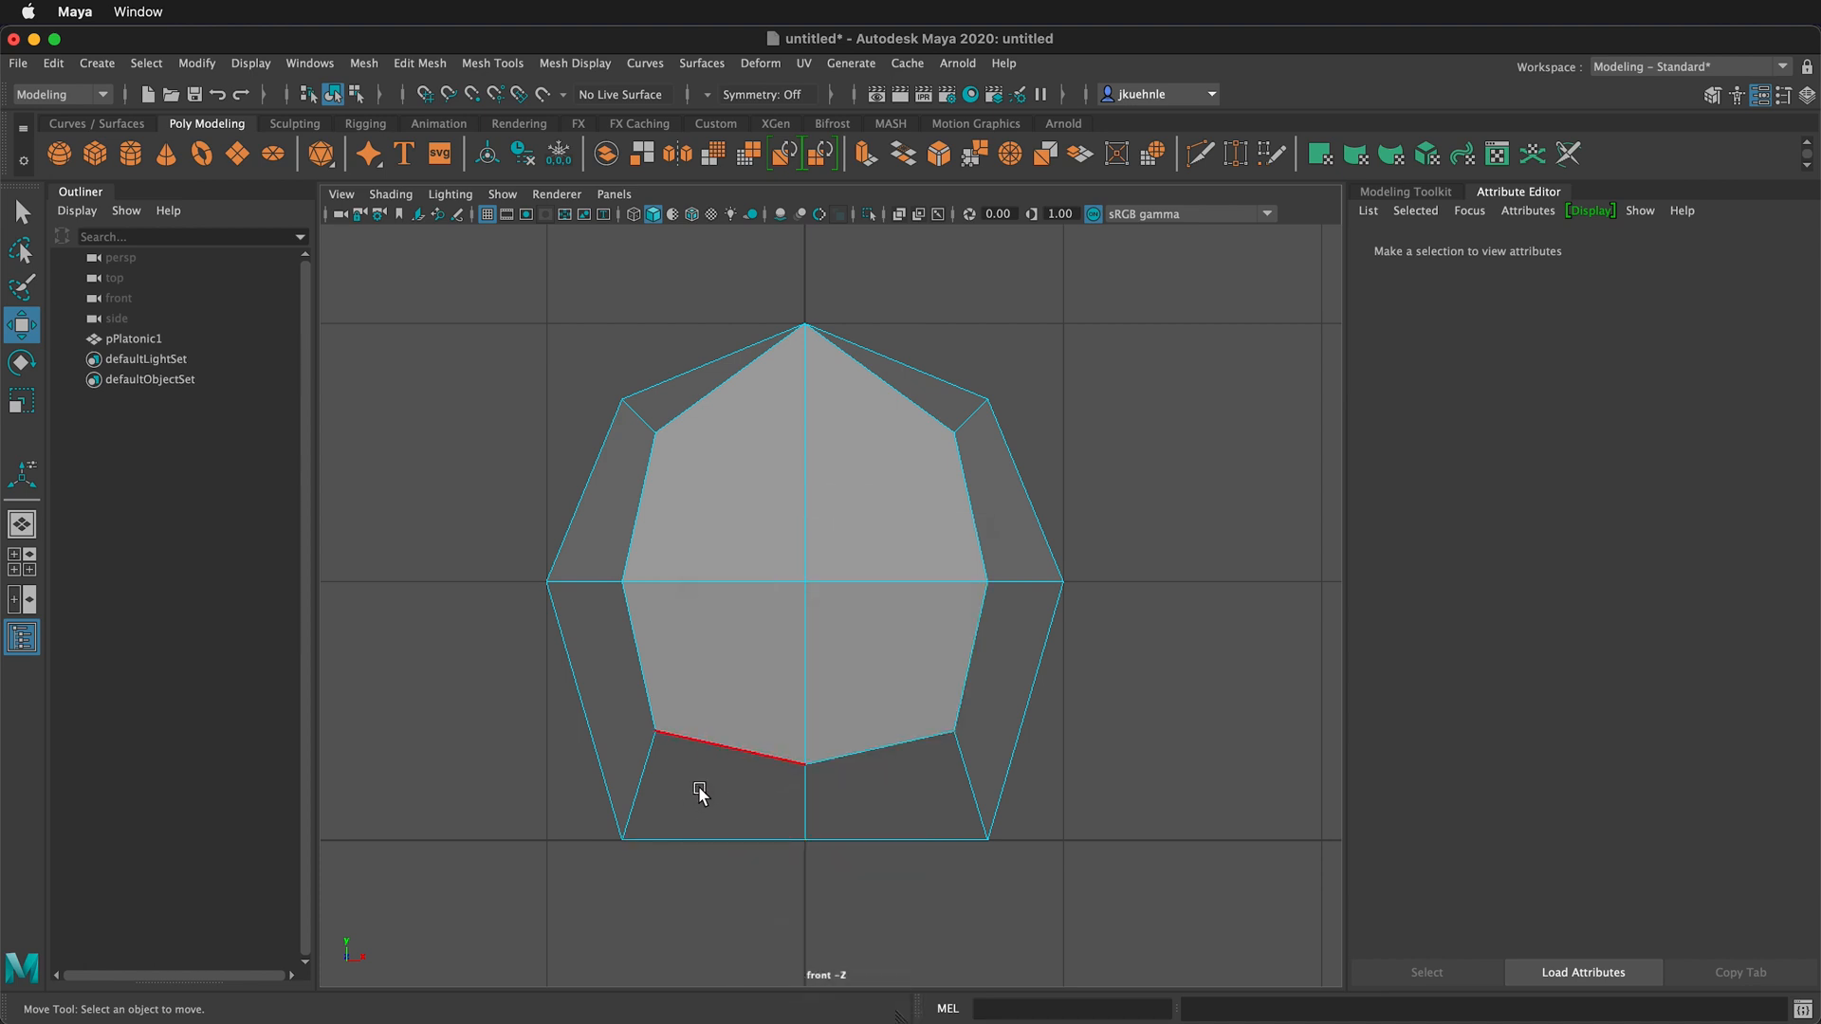
{"action": "left_click", "coordinate": [648, 758]}
{"action": "left_click", "coordinate": [622, 630], "text": "shift"}
{"action": "left_click_drag", "start_coordinate": [610, 510], "coordinate": [616, 512], "text": "shift"}
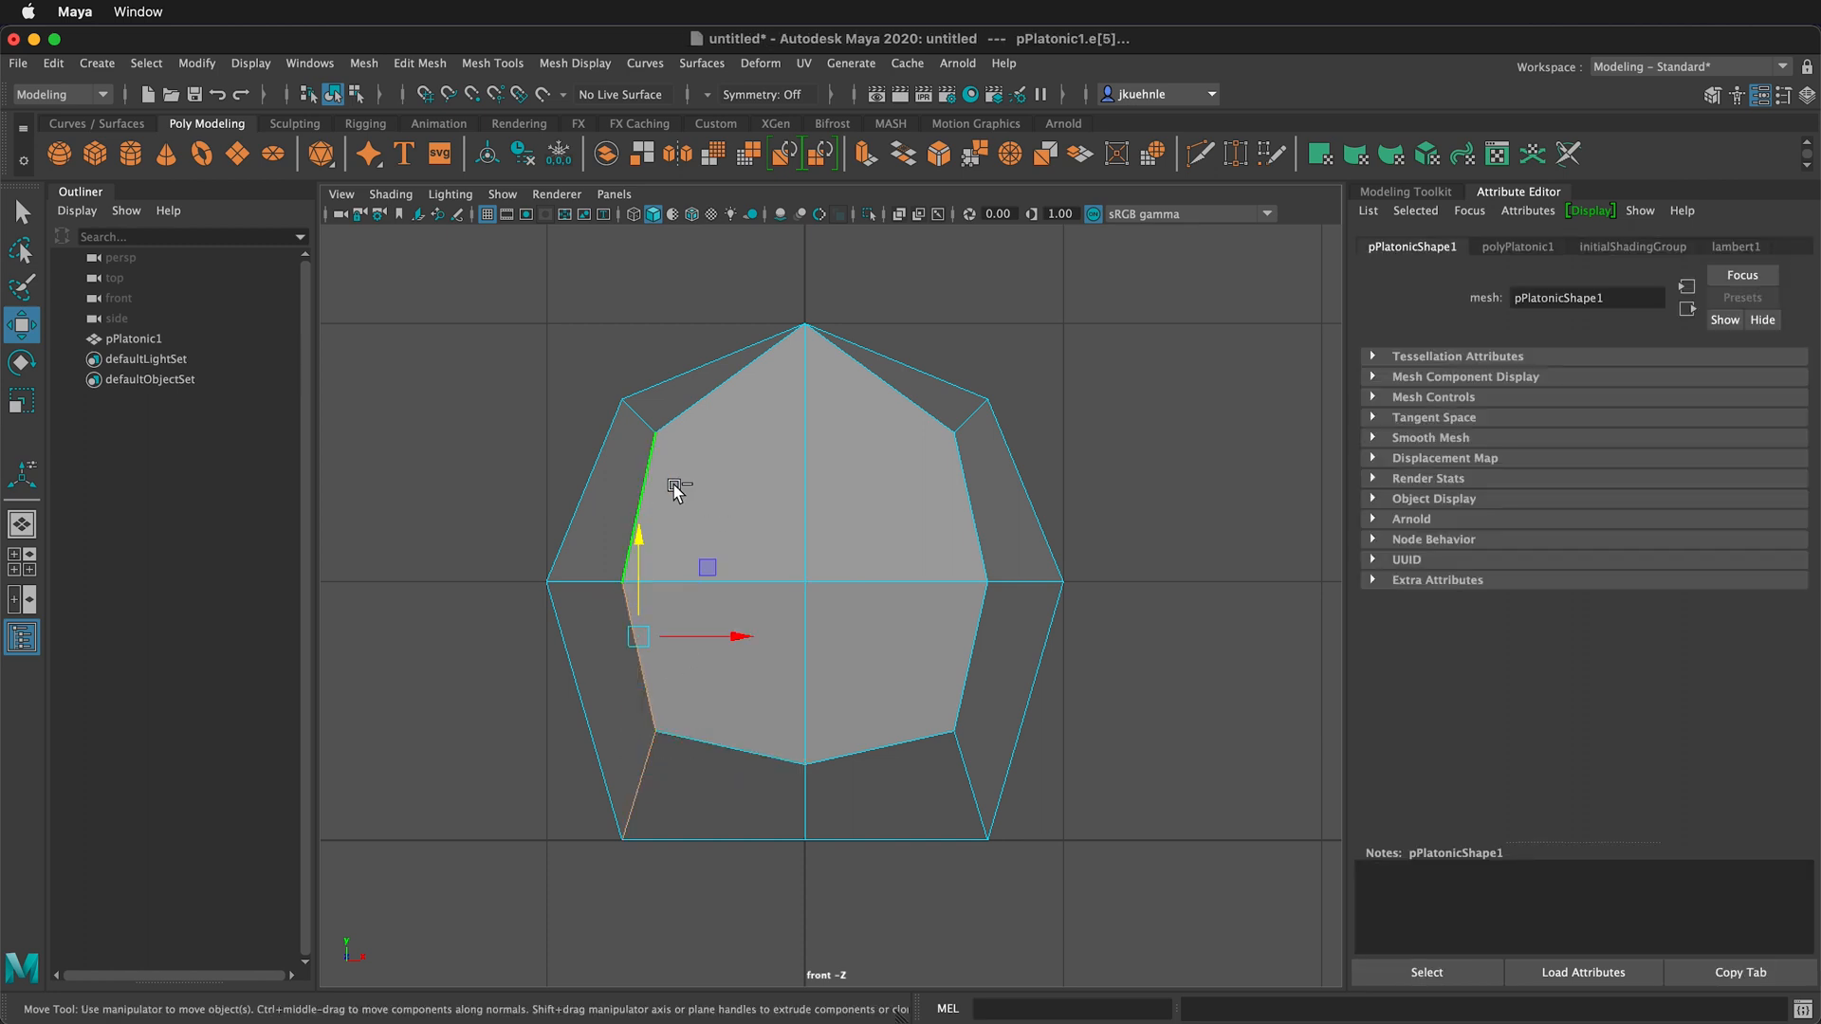
{"action": "left_click", "coordinate": [699, 392], "text": "shift"}
{"action": "left_click_drag", "start_coordinate": [855, 444], "coordinate": [909, 389], "text": "shift"}
{"action": "left_click_drag", "start_coordinate": [918, 548], "coordinate": [988, 498], "text": "shift"}
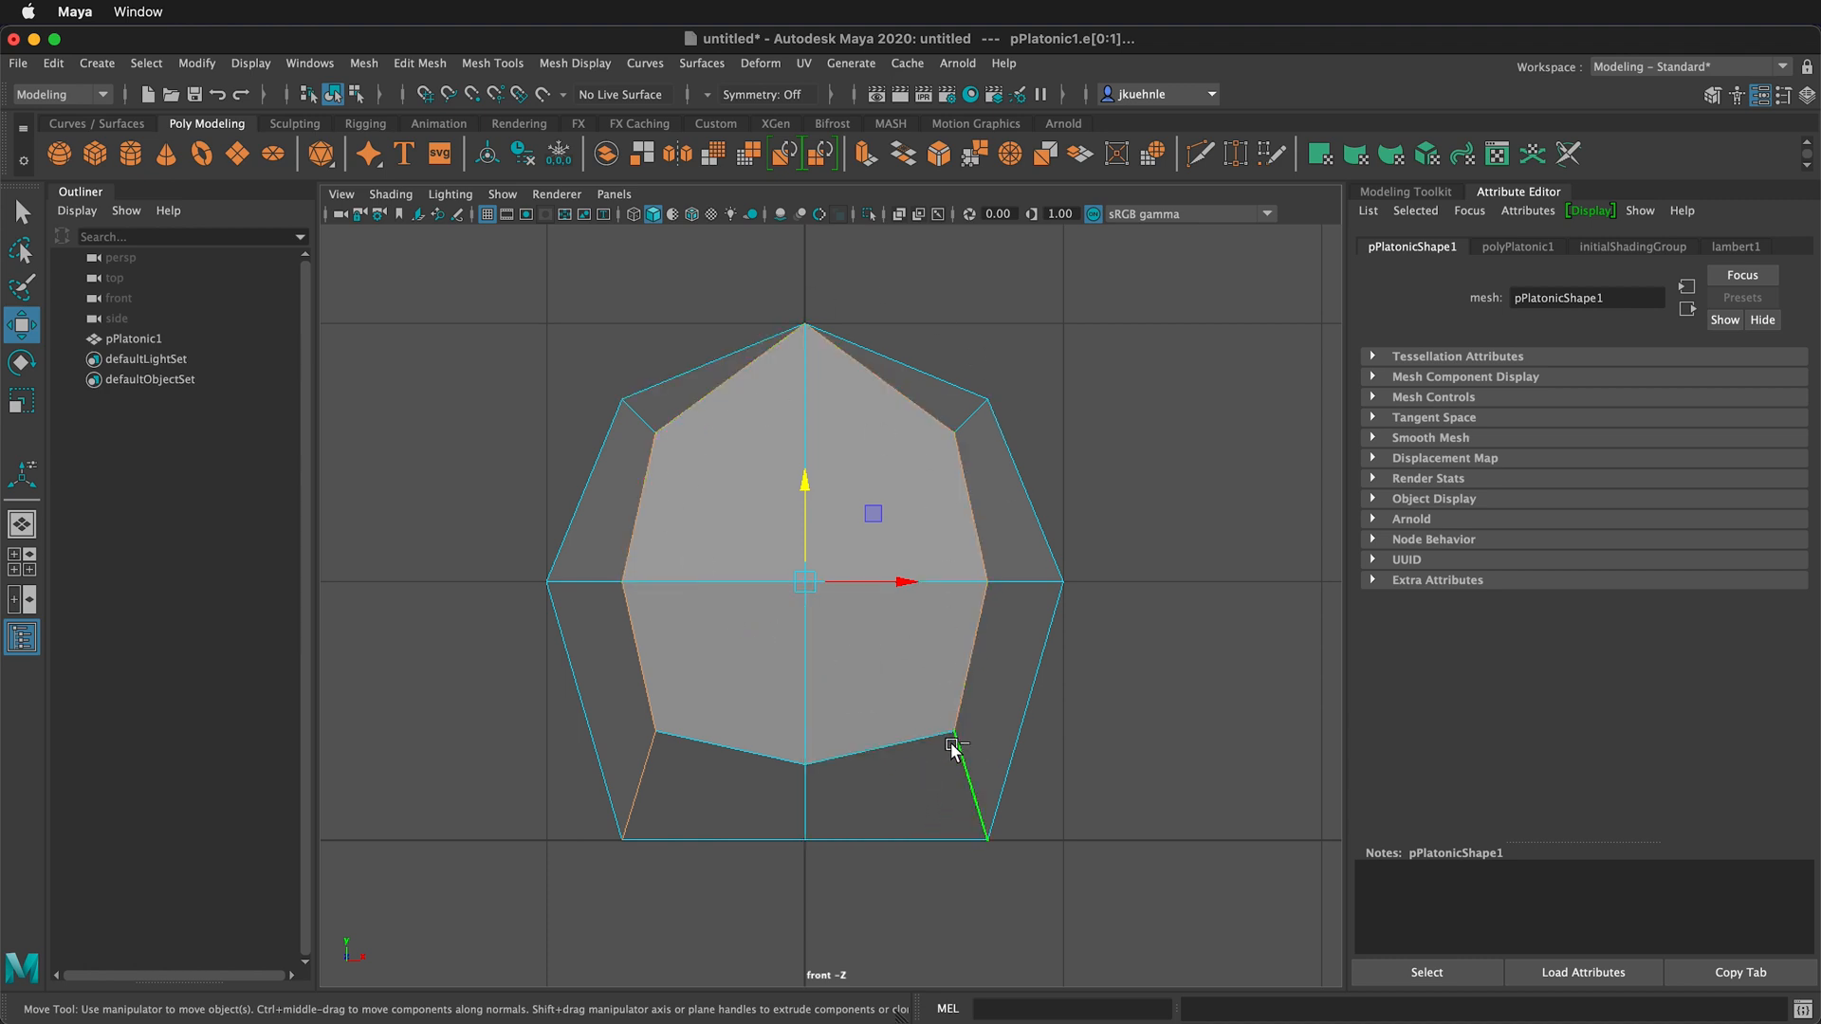
{"action": "right_click", "coordinate": [967, 664], "text": "shift"}
{"action": "right_click_drag", "start_coordinate": [968, 663], "coordinate": [1043, 663], "text": "shift"}
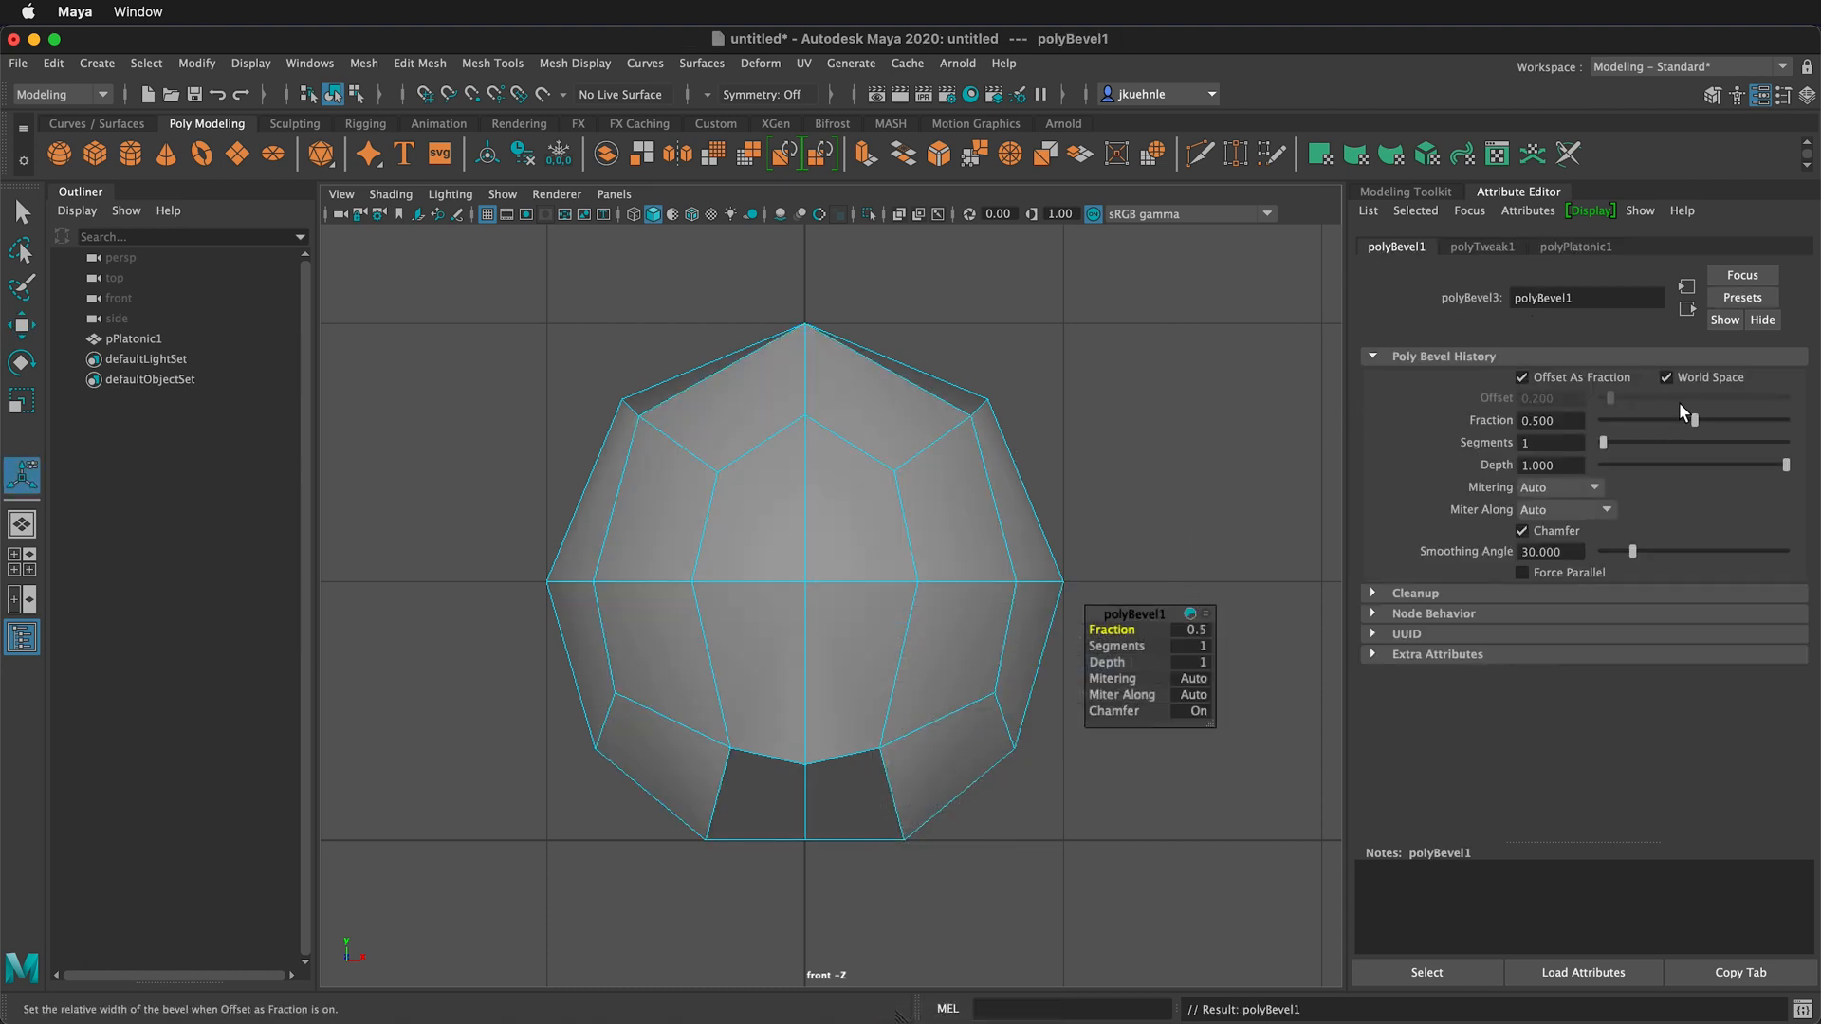
{"action": "left_click_drag", "start_coordinate": [1693, 419], "coordinate": [1633, 450]}
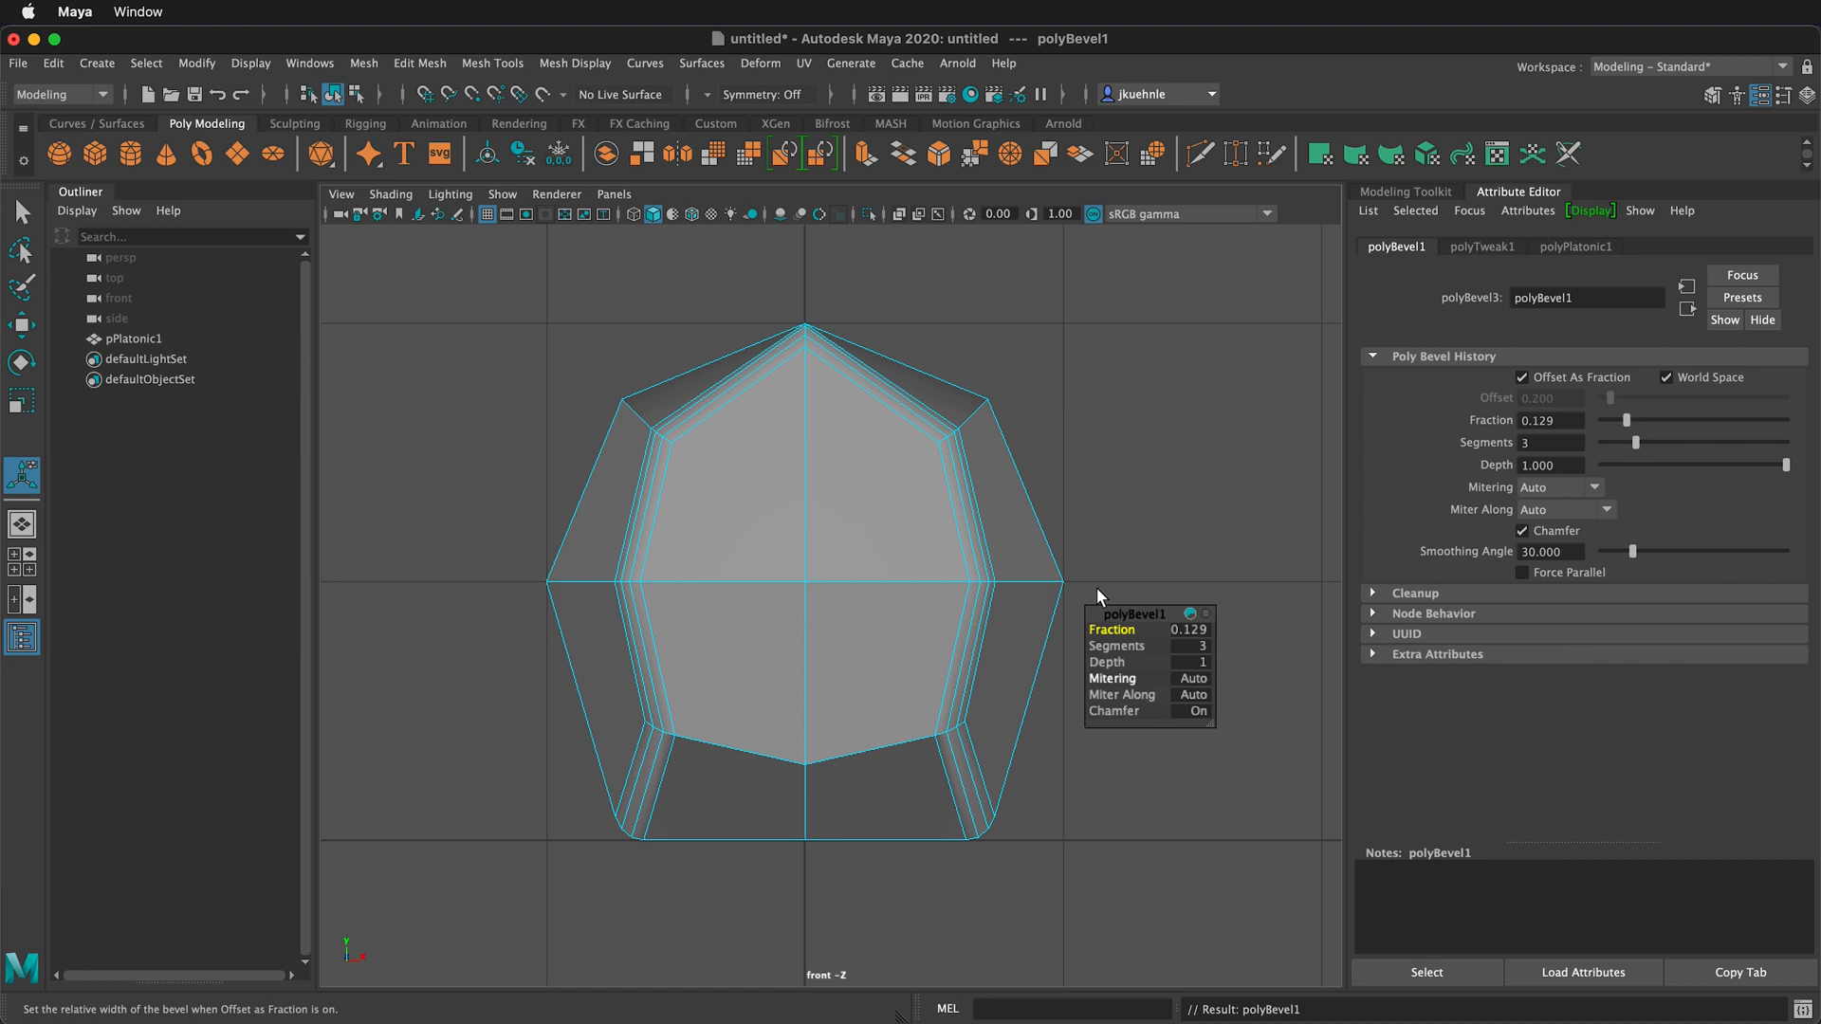
- Smooth the whole mesh twice with one division each time
{"action": "right_click_drag", "start_coordinate": [875, 556], "coordinate": [971, 525]}
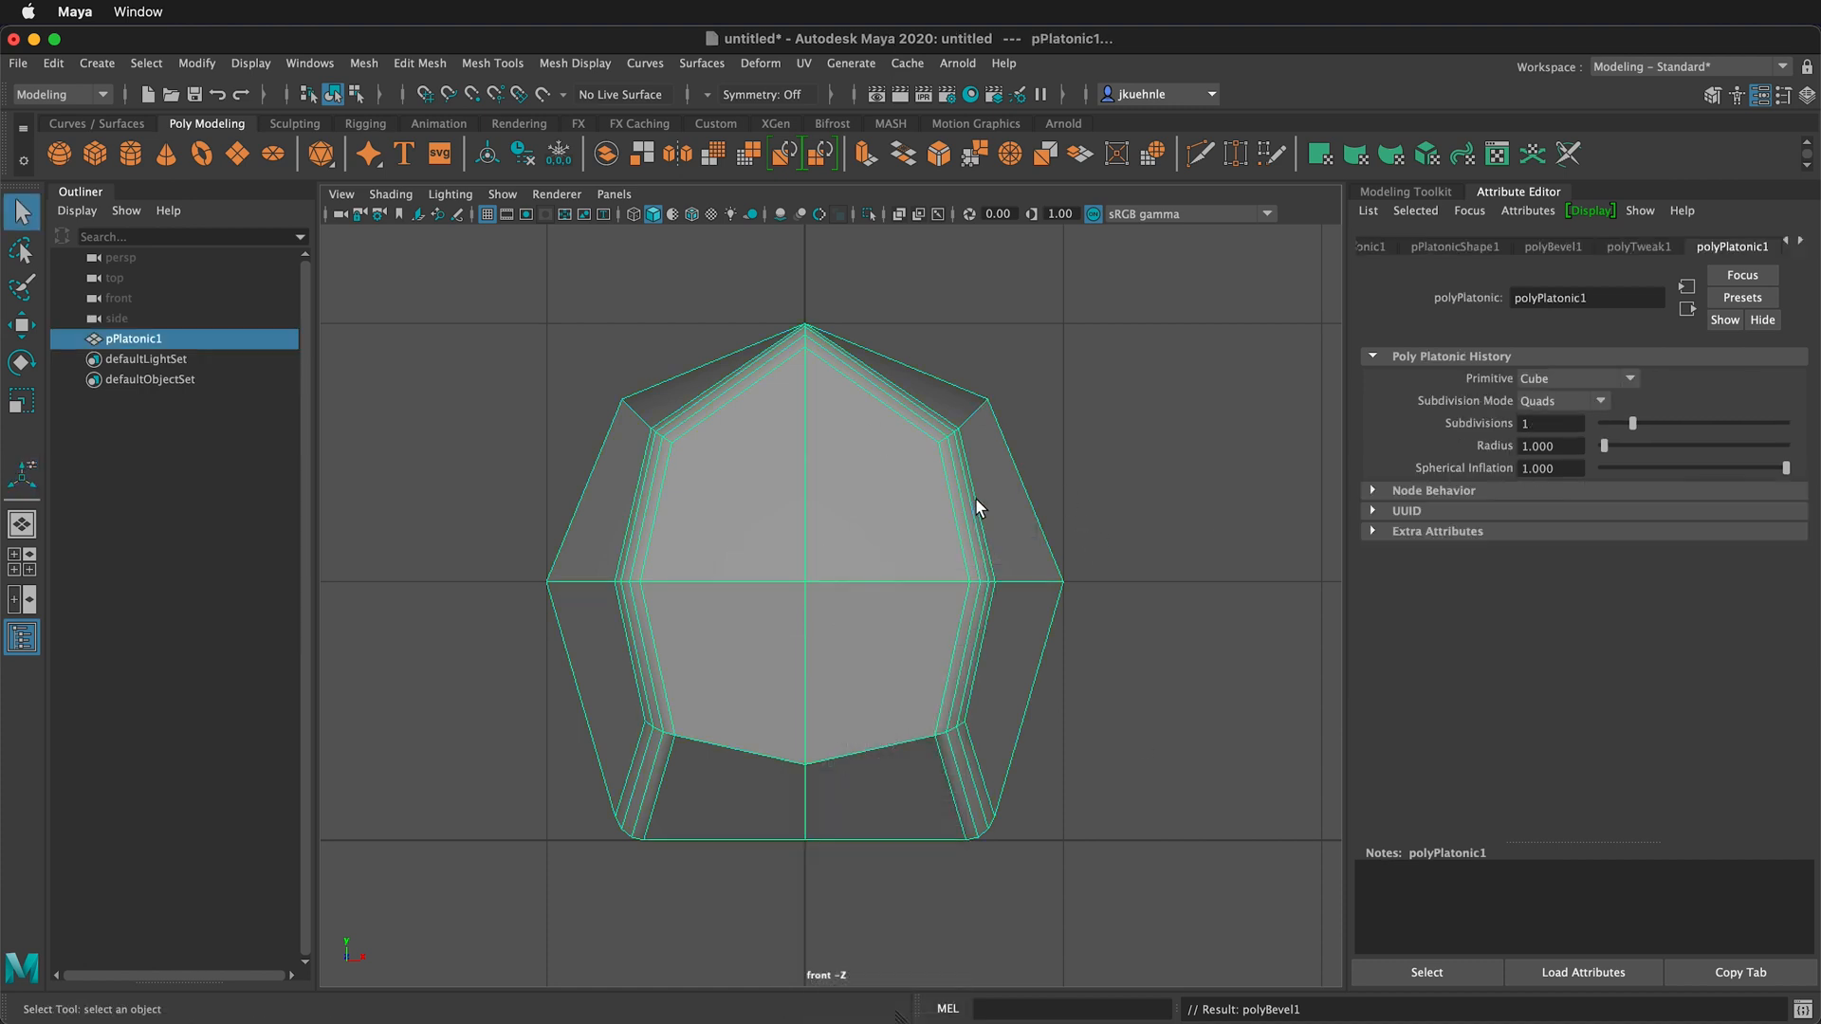
{"action": "left_click", "coordinate": [714, 156]}
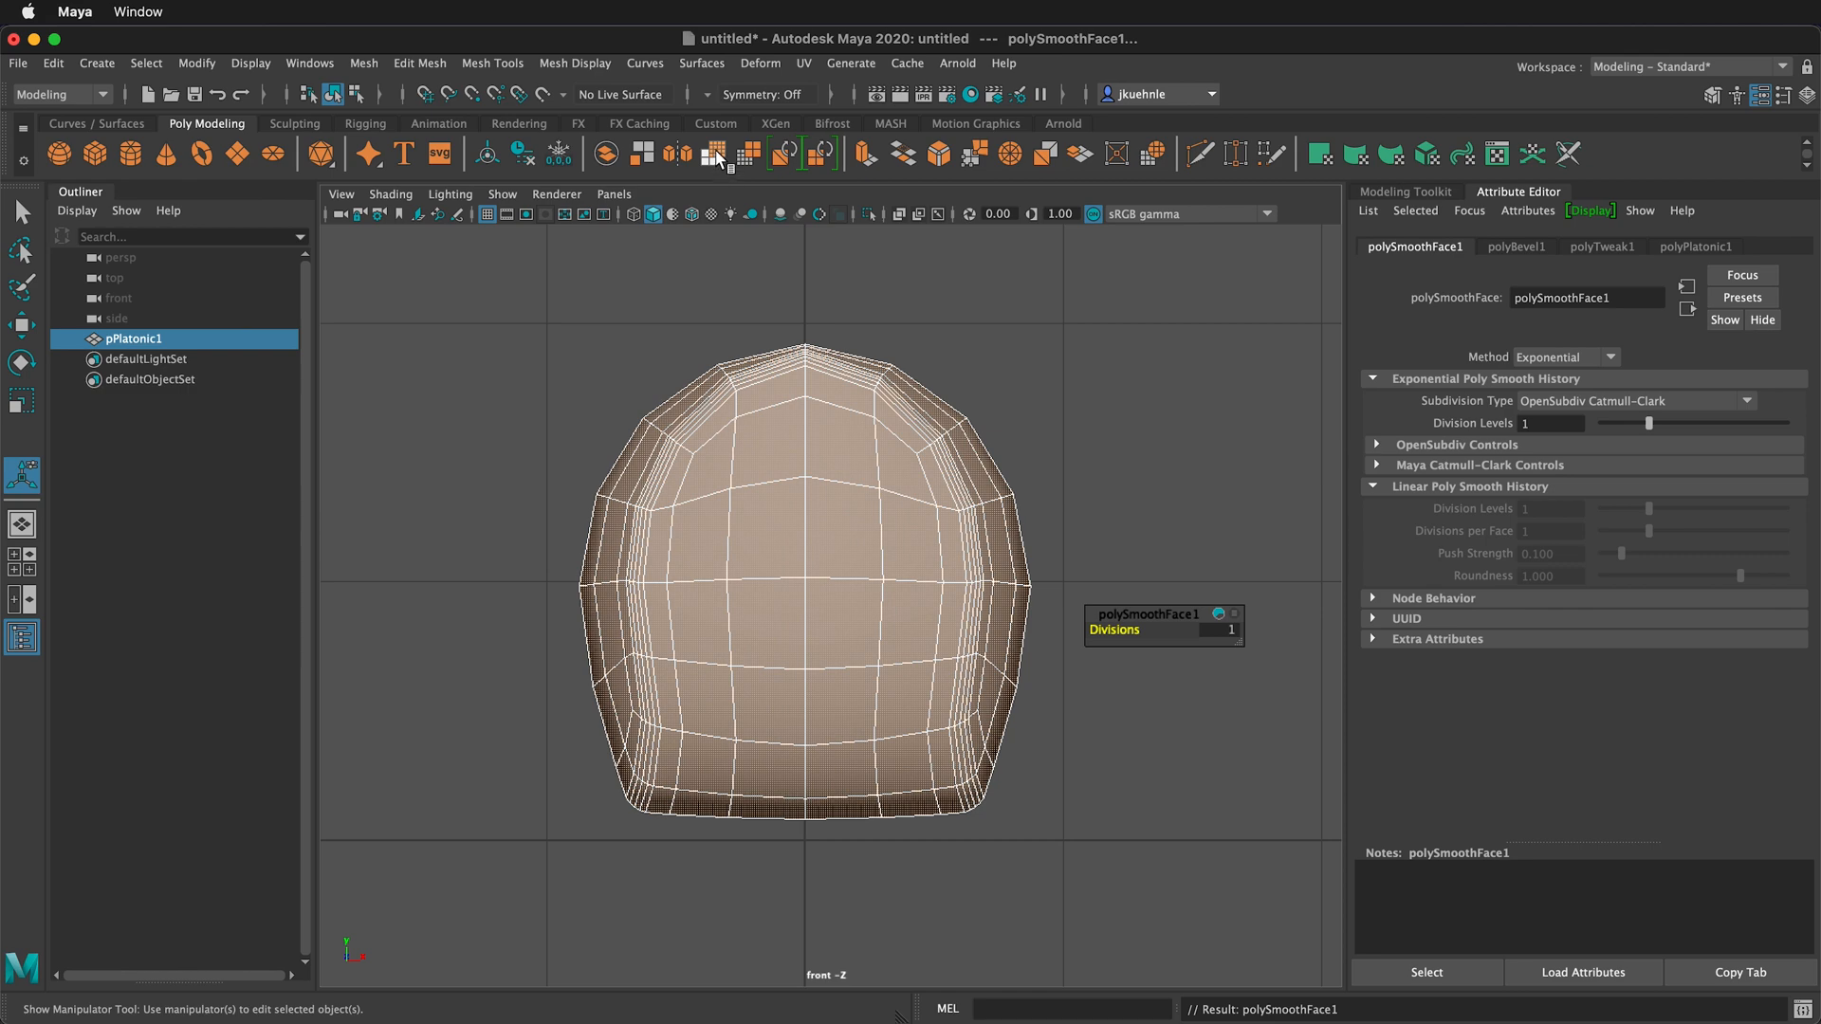
{"action": "left_click", "coordinate": [716, 157]}
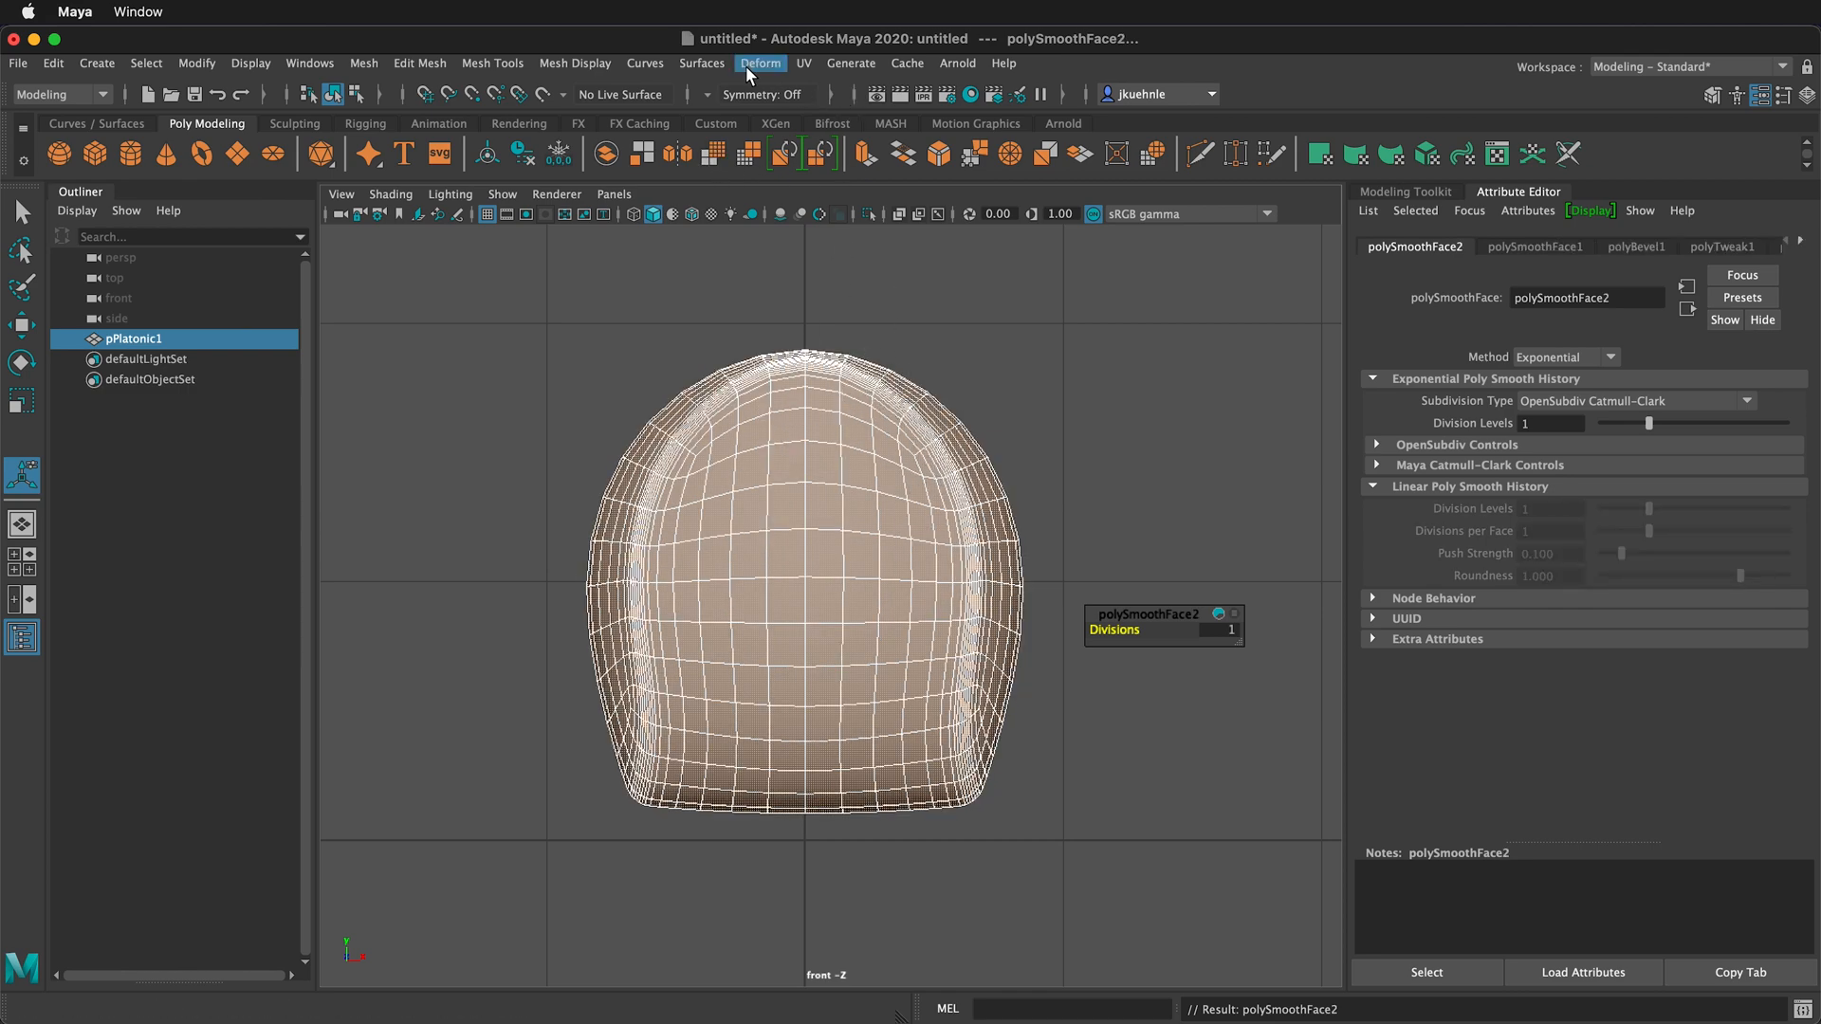
- Add a Sculpt deformer to the mesh and scale its sculptor sphere up uniformly until the mesh is fully round
{"action": "key", "text": "q"}
{"action": "left_click", "coordinate": [760, 532]}
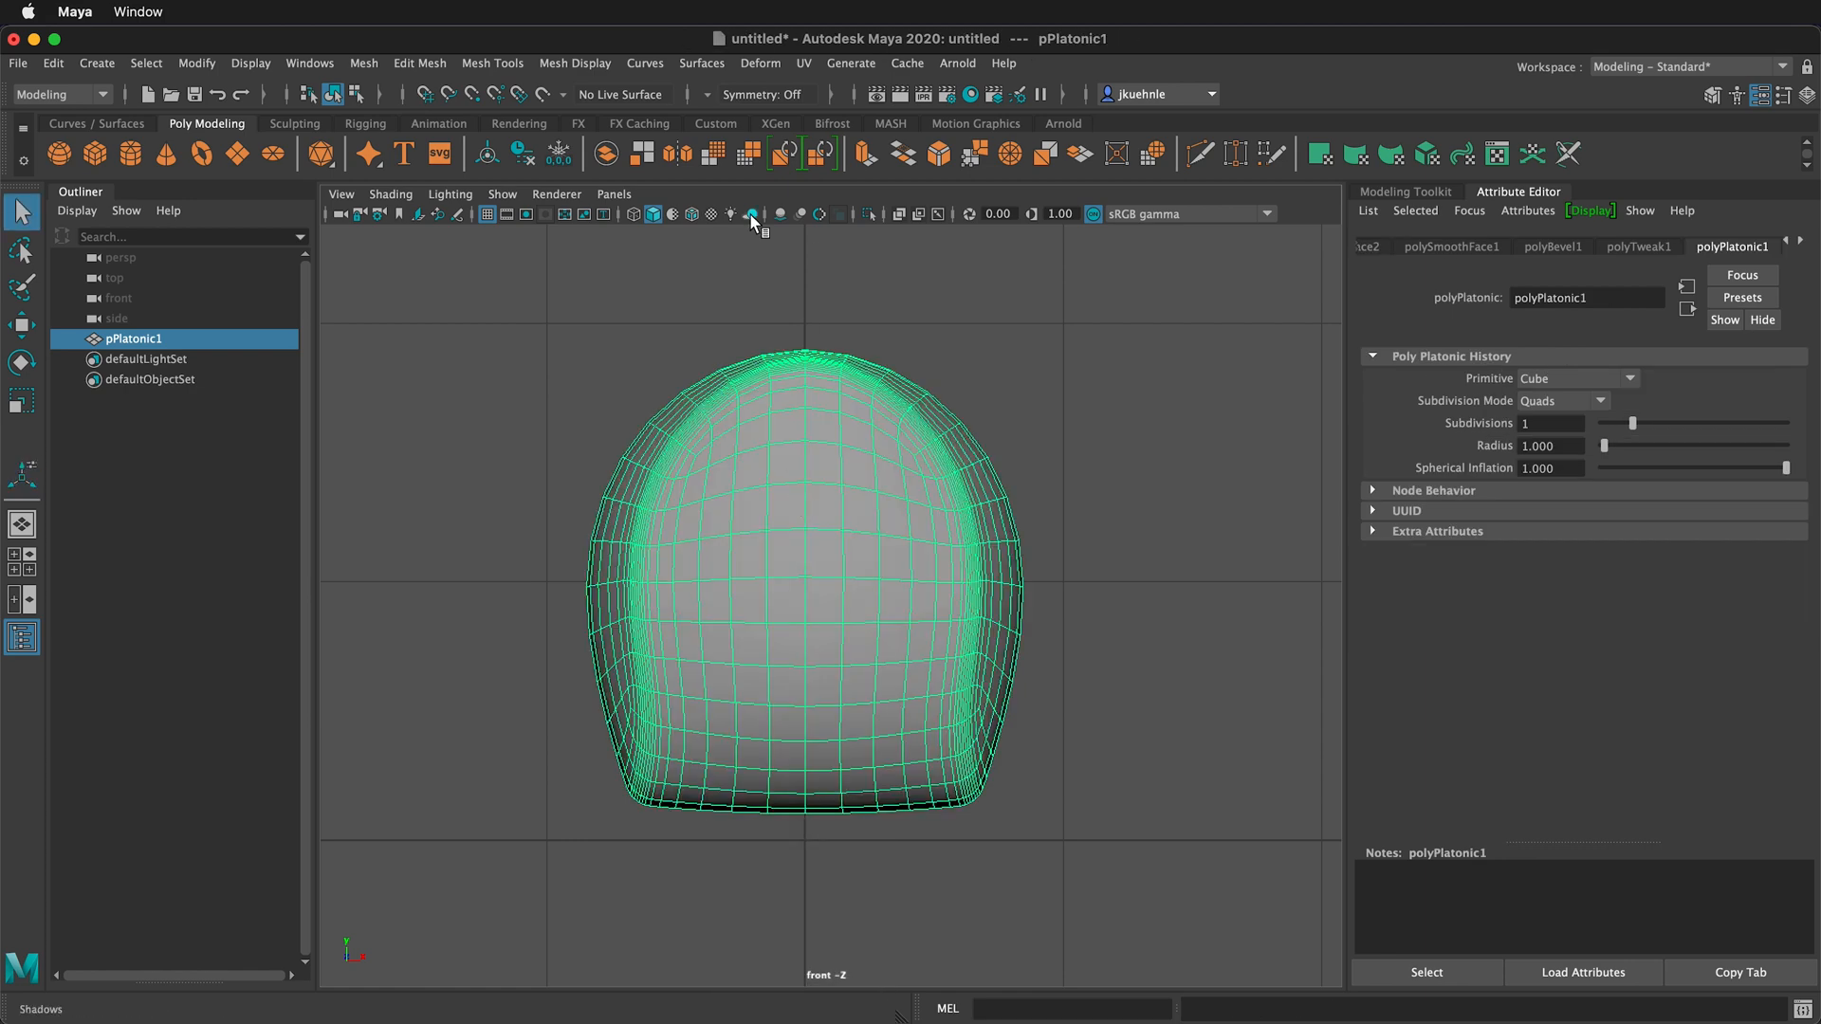
{"action": "left_click", "coordinate": [758, 62]}
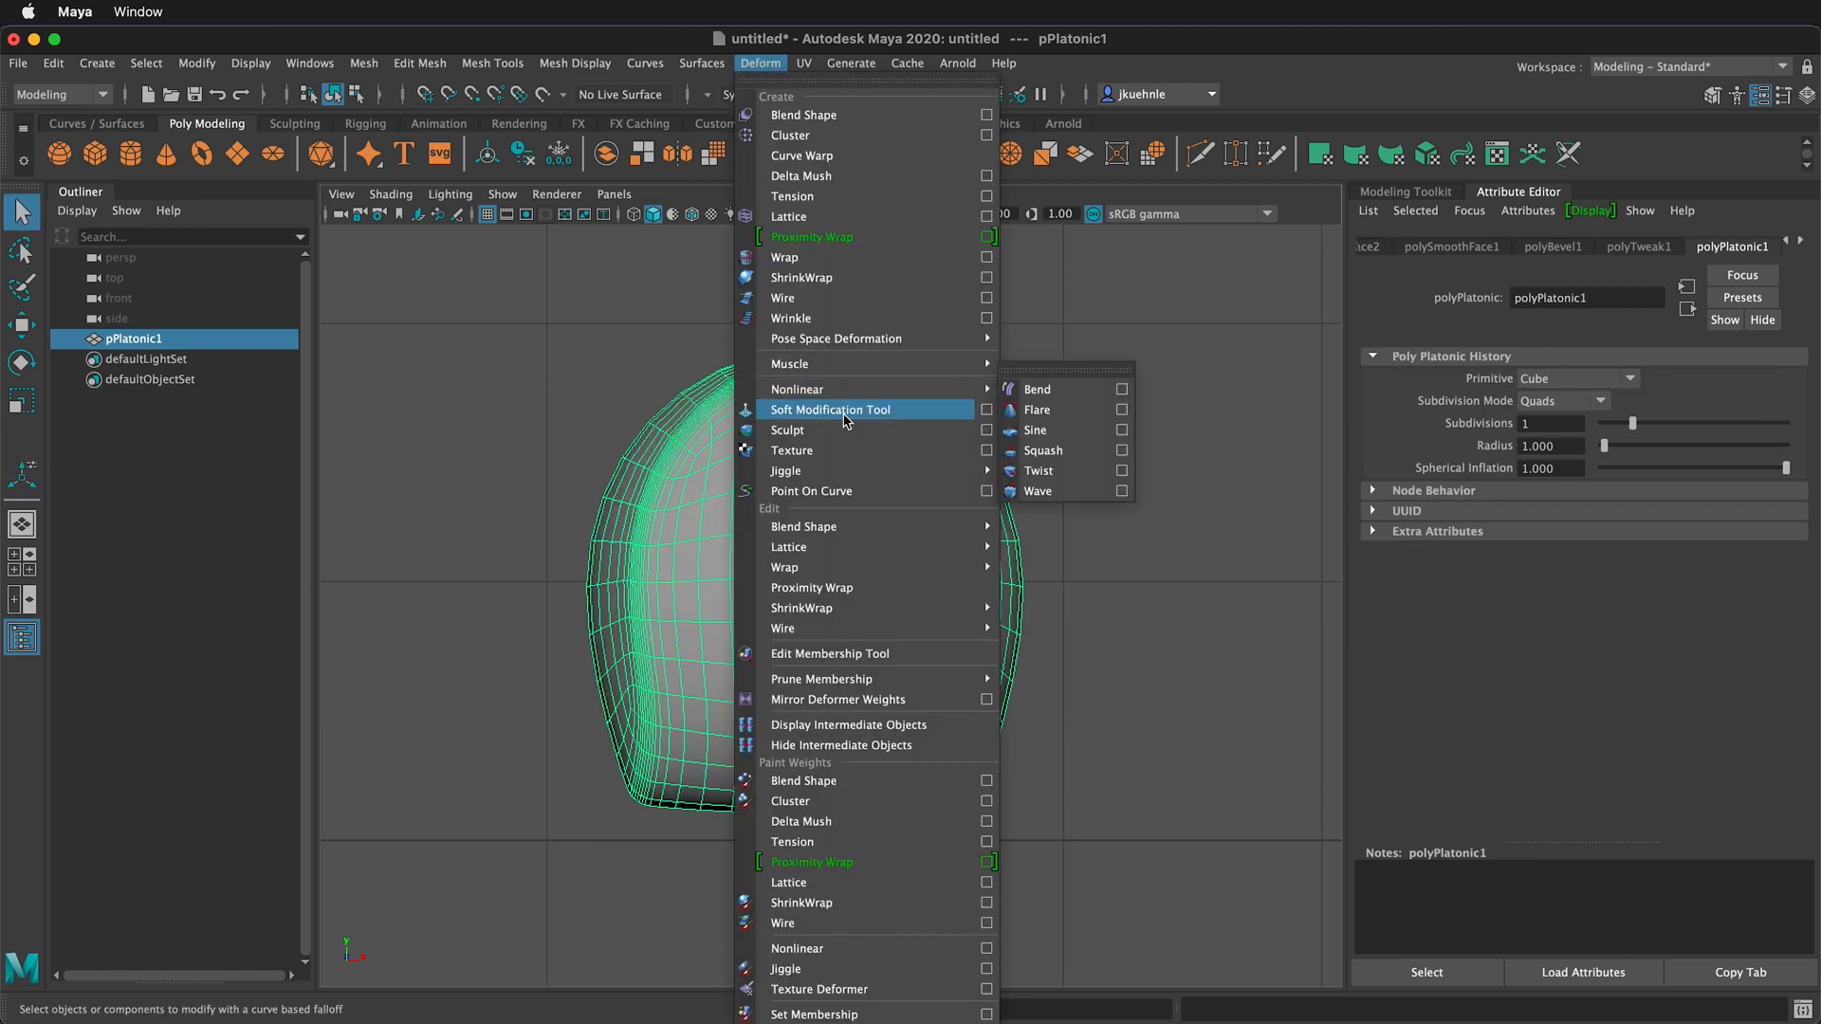
{"action": "left_click", "coordinate": [843, 432]}
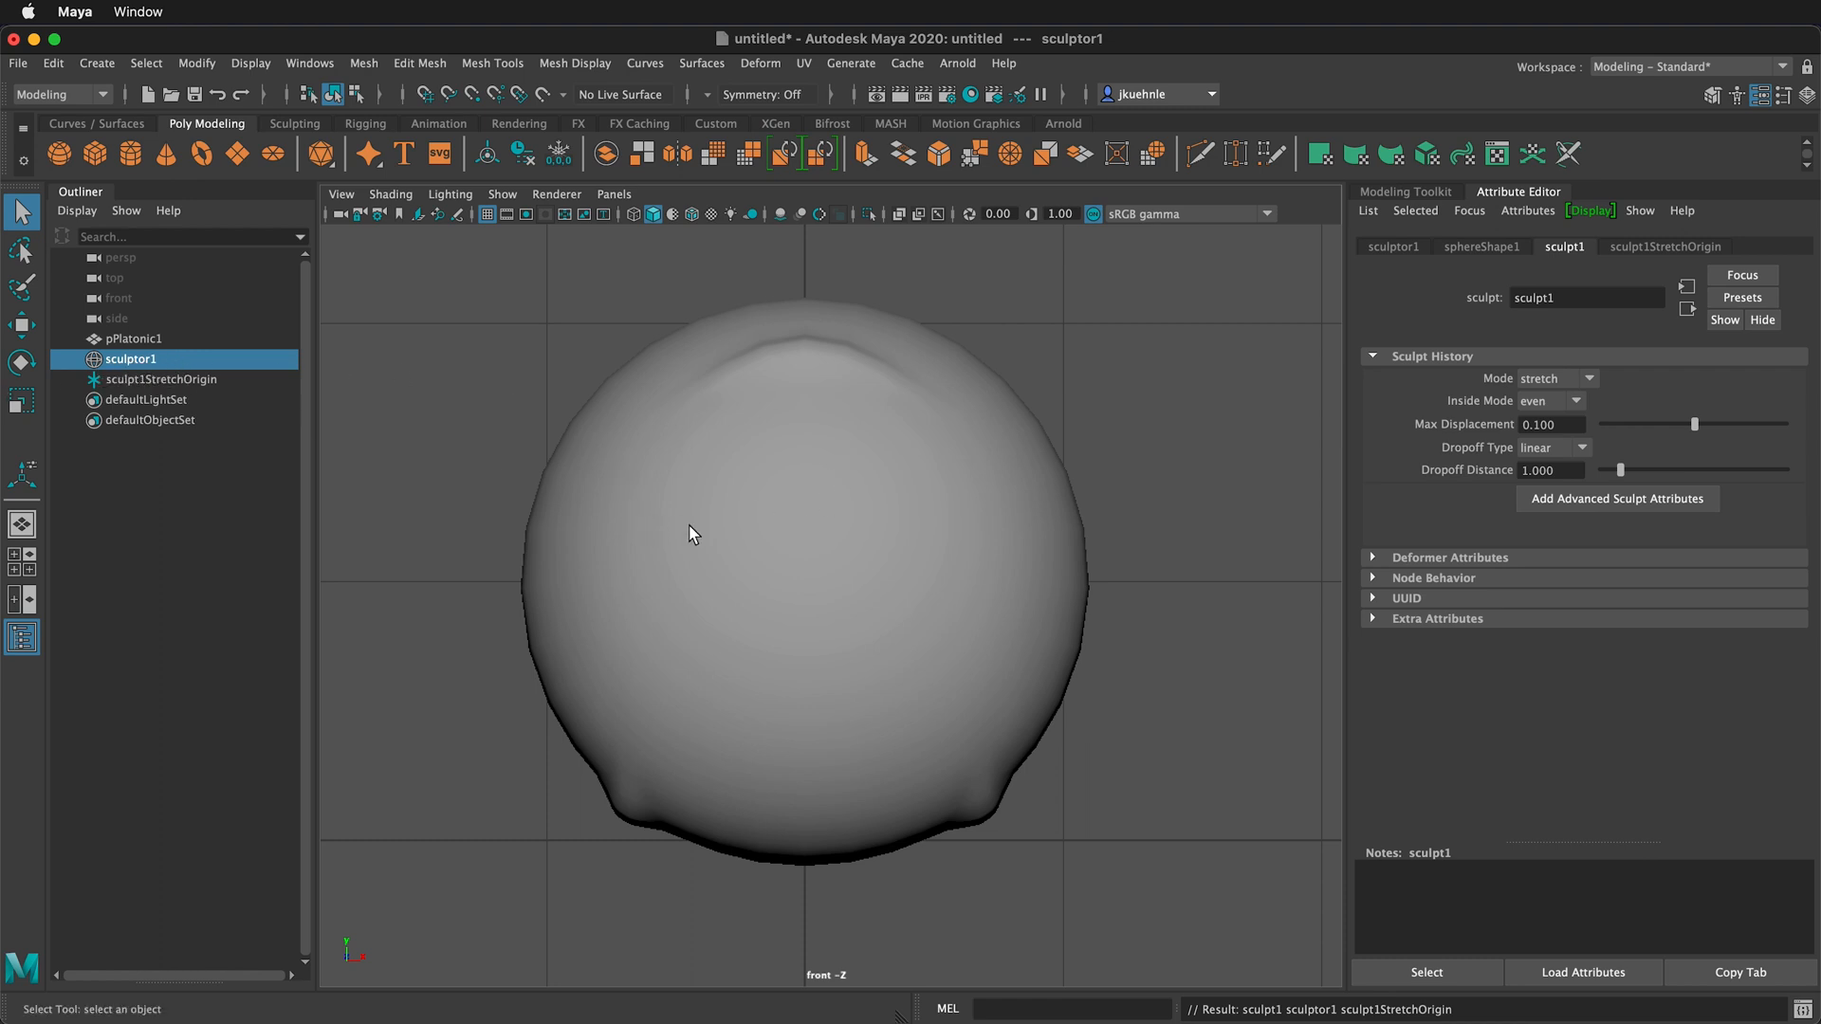
{"action": "key", "text": "r"}
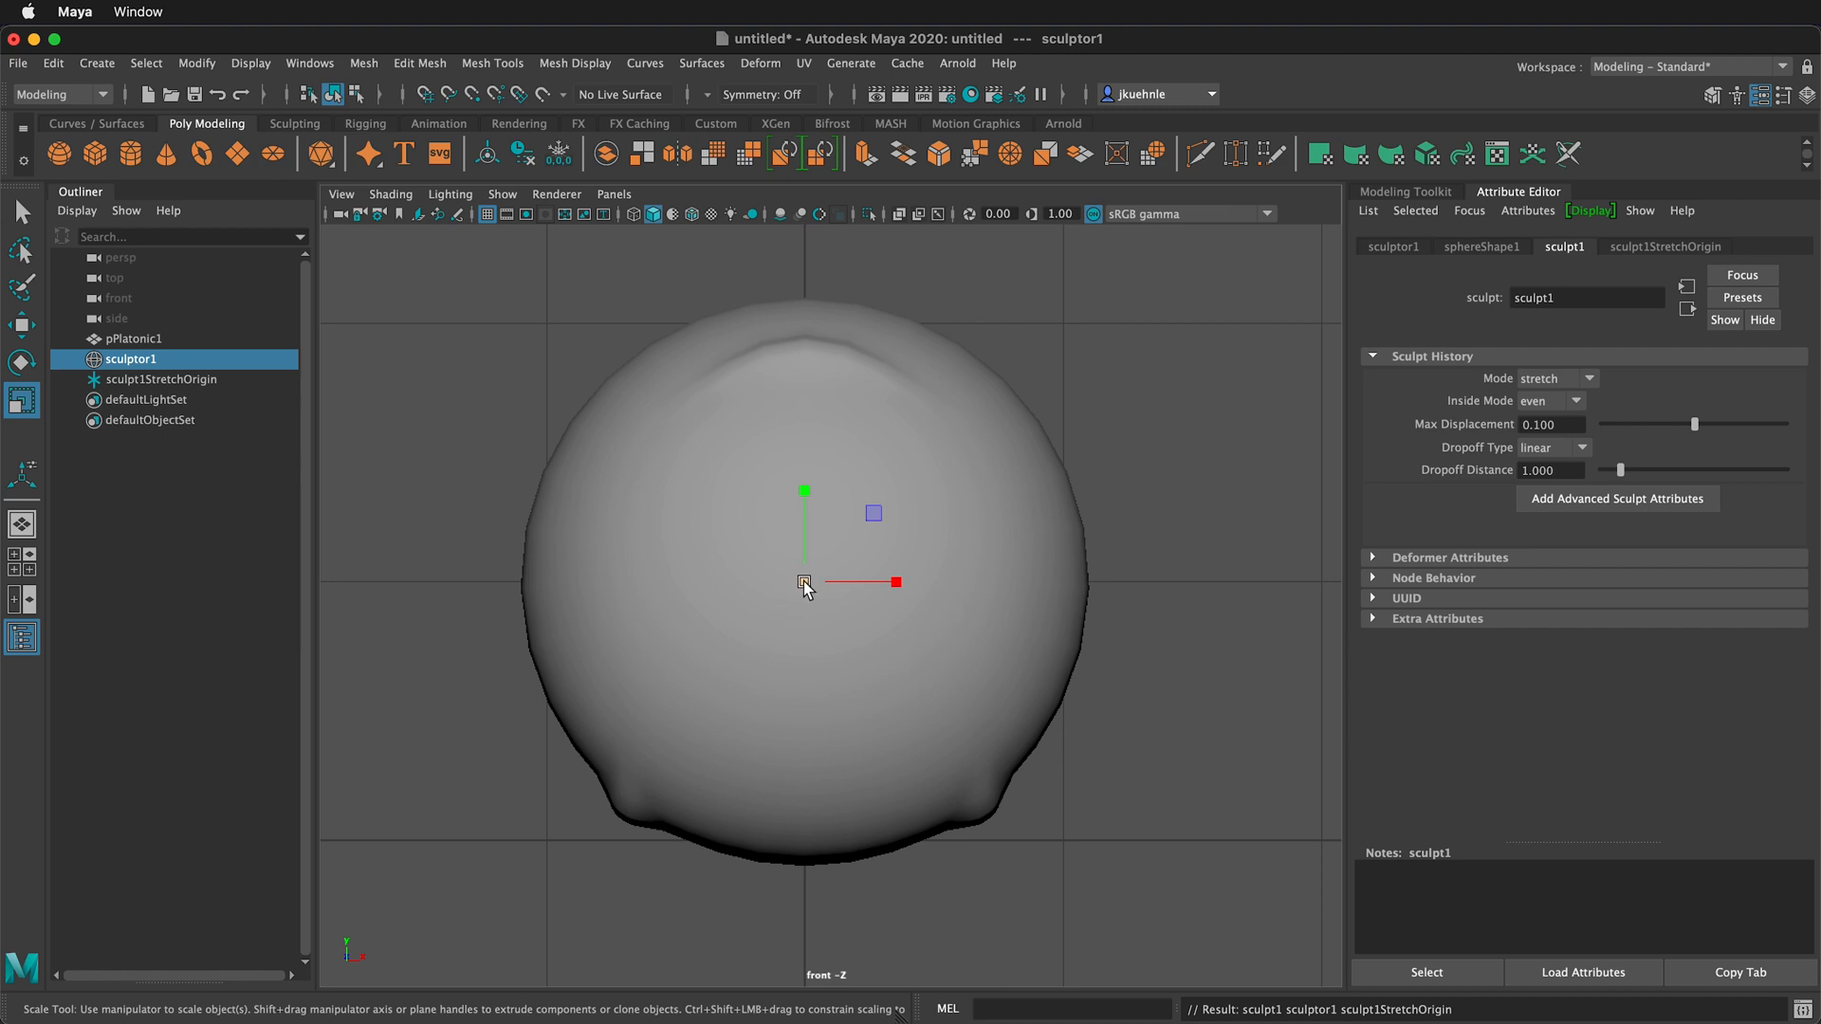
{"action": "left_click_drag", "start_coordinate": [805, 585], "coordinate": [833, 563]}
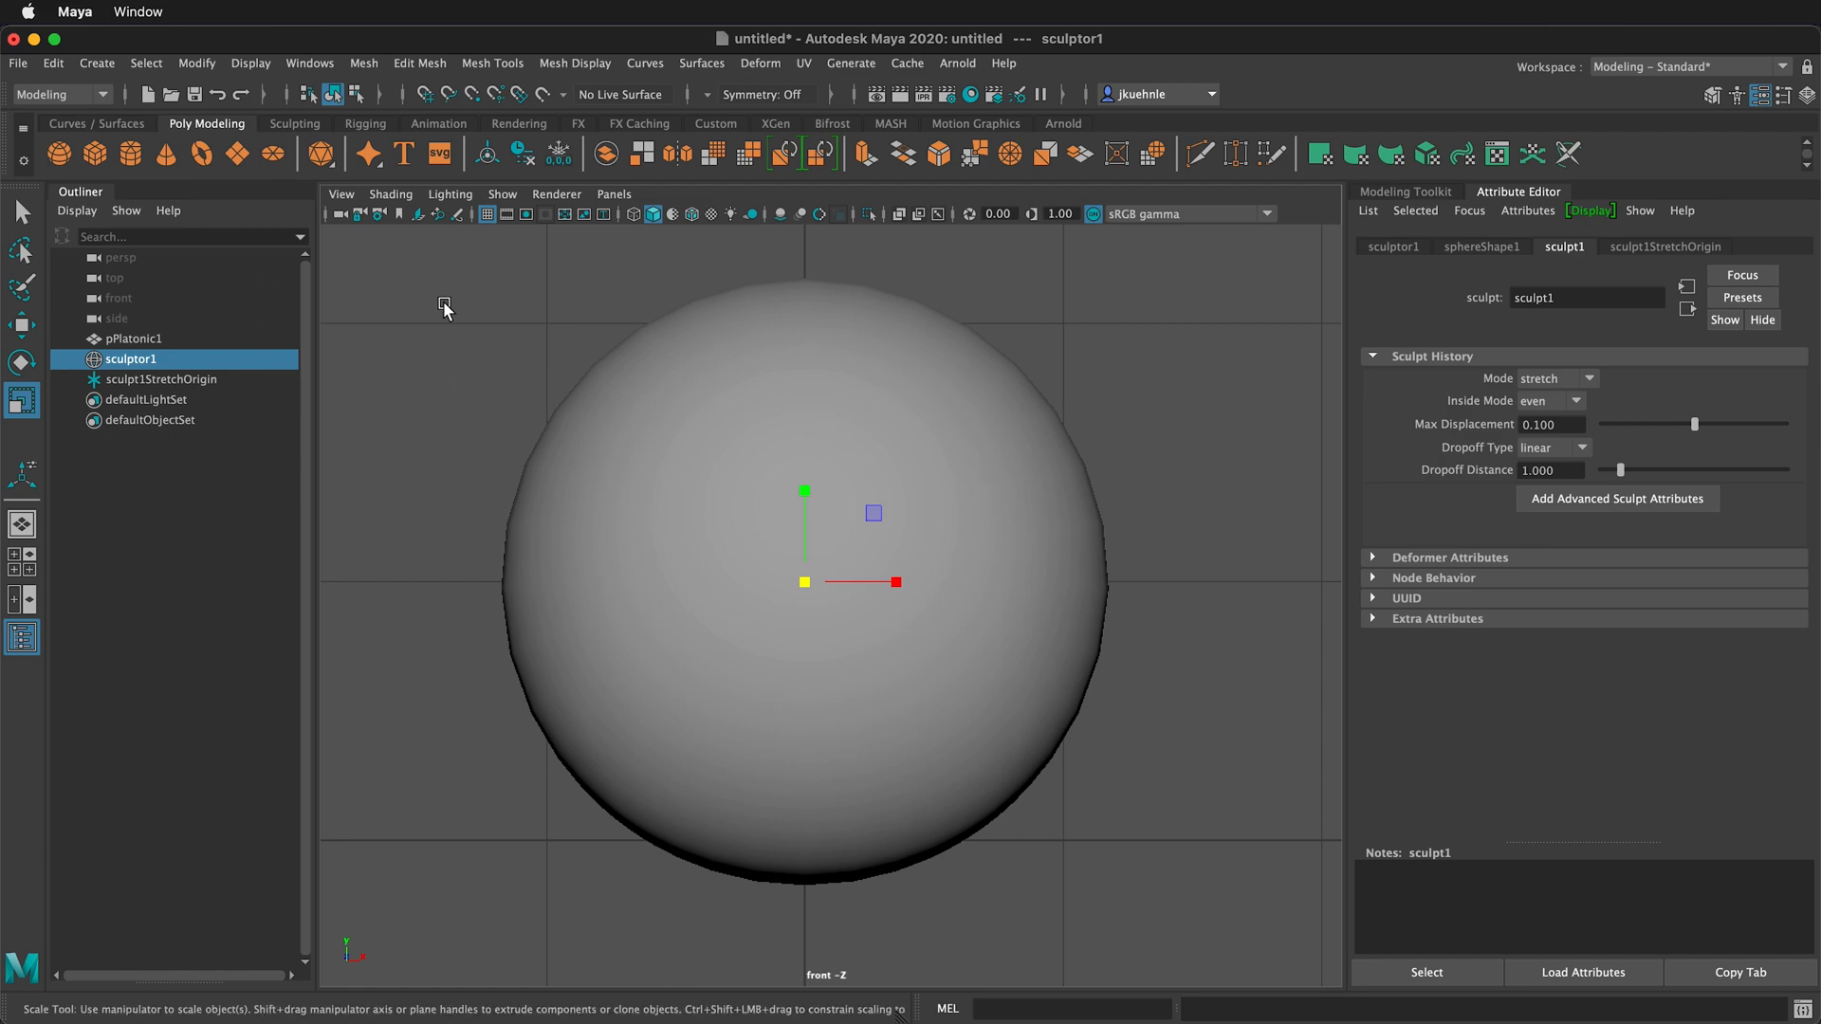
- Select the face loop along the middle of the seam band on the ball mesh and grow the selection twice
{"action": "key", "text": "q"}
{"action": "left_click", "coordinate": [751, 478]}
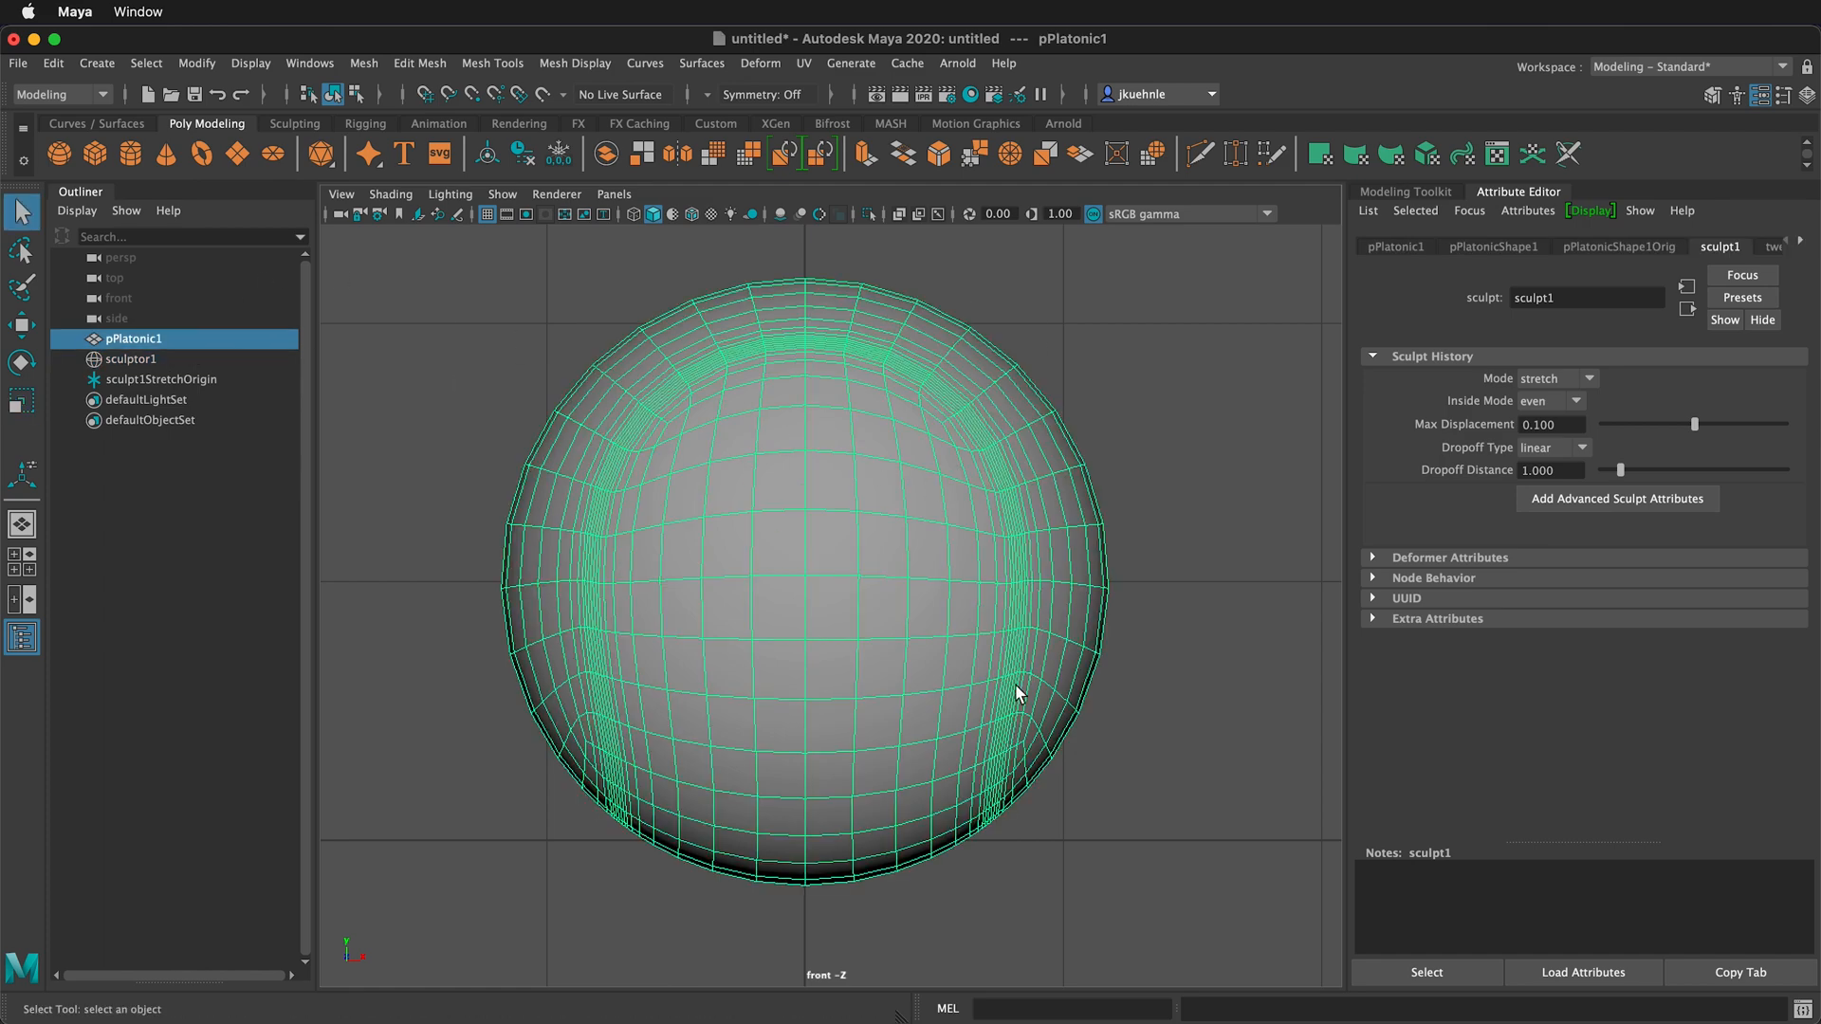
{"action": "scroll", "coordinate": [1047, 578], "scroll_direction": "up", "scroll_amount": 3}
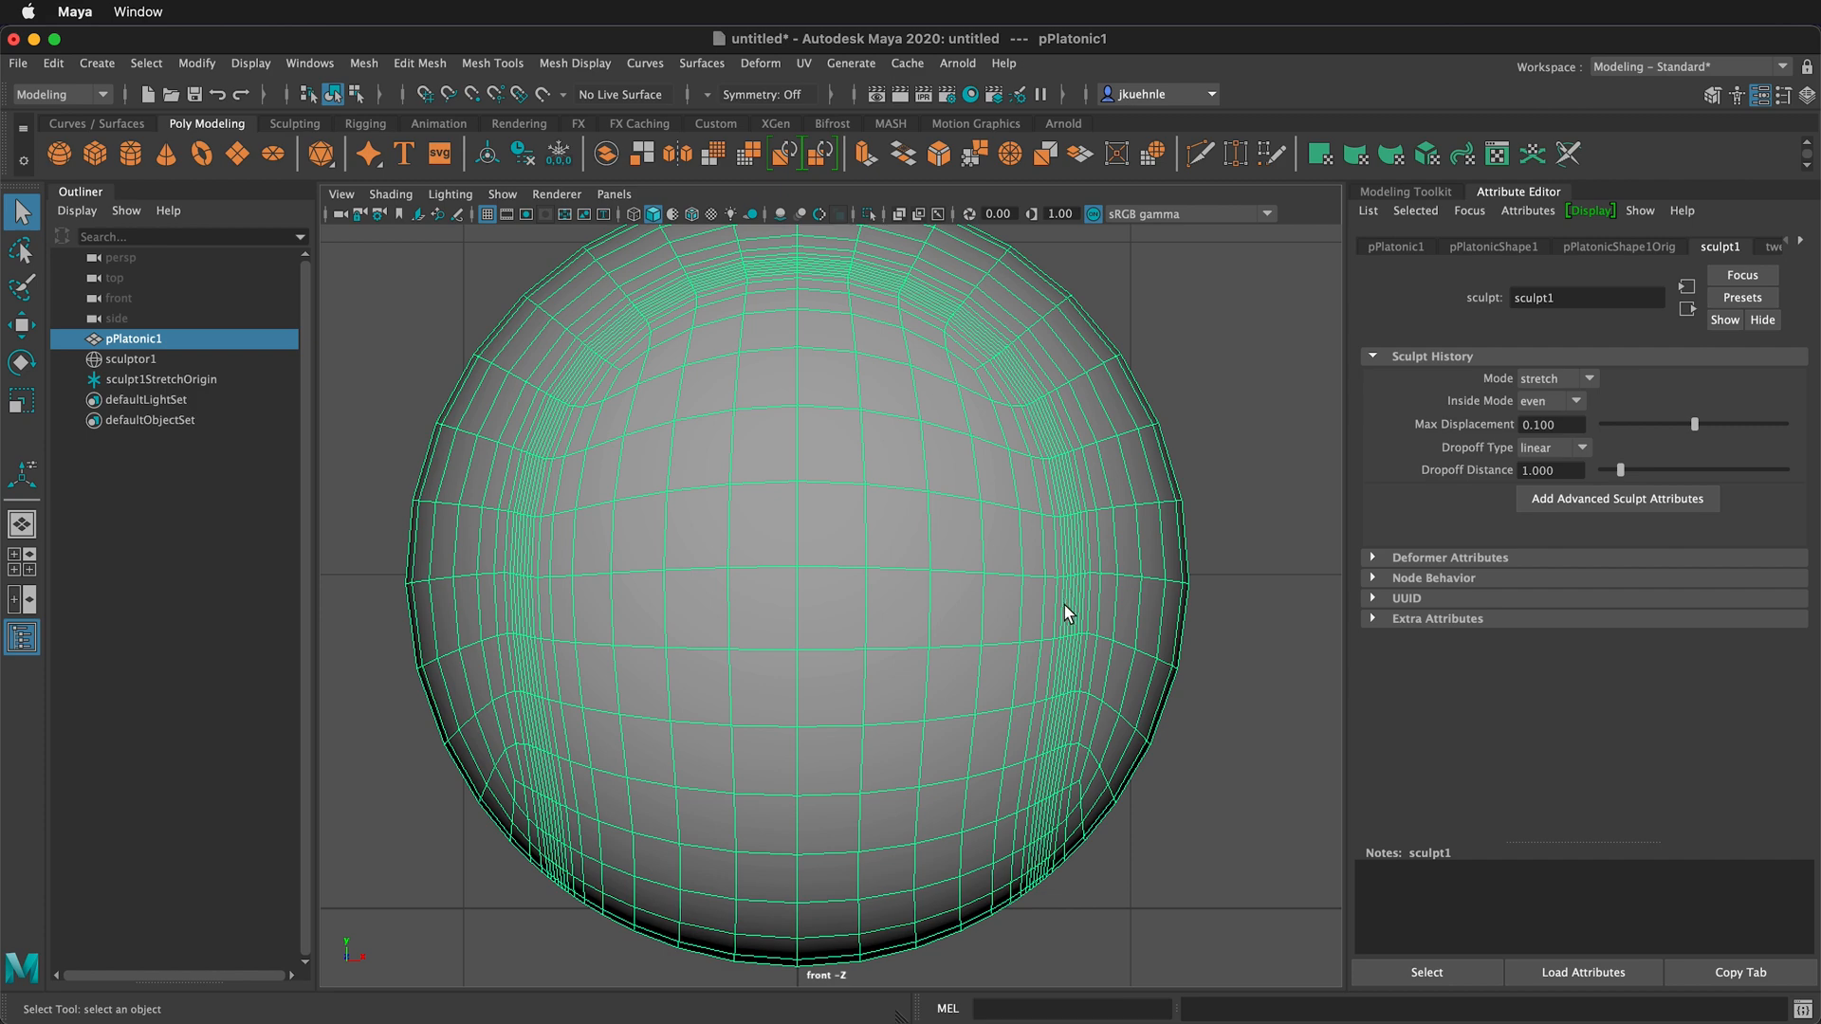
{"action": "scroll", "coordinate": [1047, 381], "scroll_direction": "up", "scroll_amount": 10}
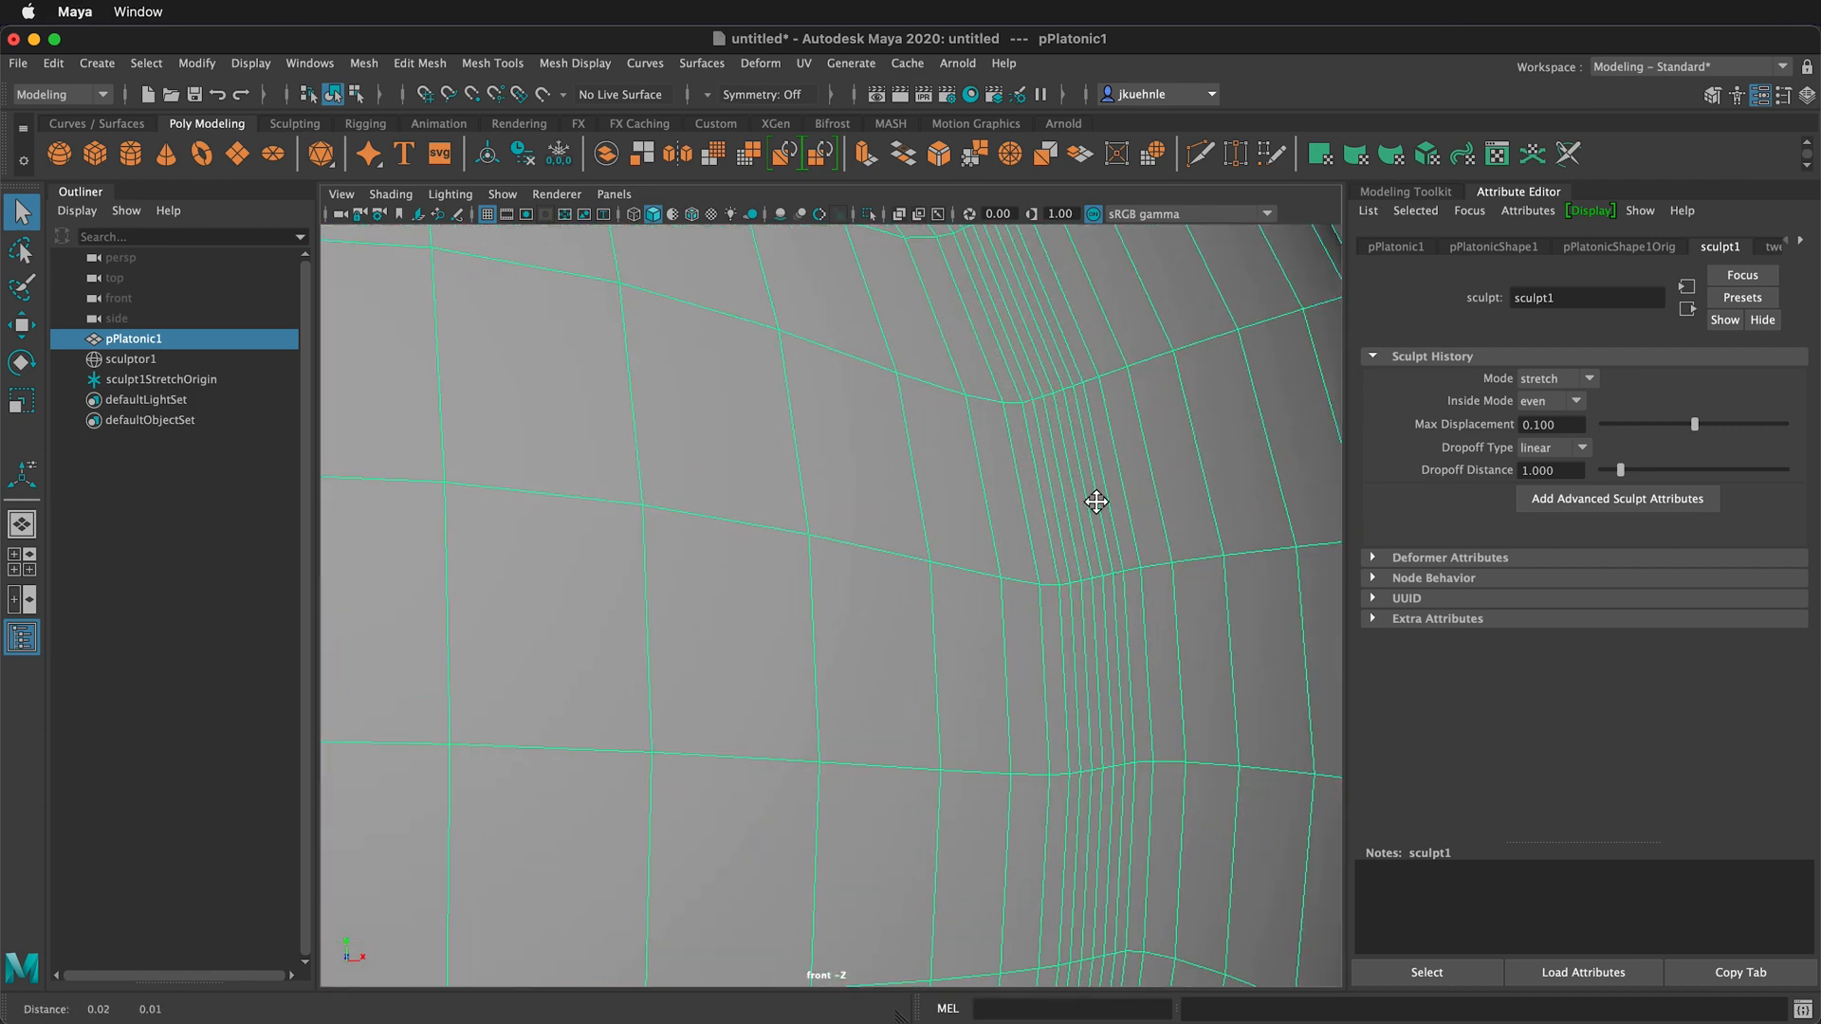
{"action": "middle_click_drag", "start_coordinate": [1096, 502], "coordinate": [960, 502], "text": "alt"}
{"action": "right_click_drag", "start_coordinate": [966, 503], "coordinate": [965, 522]}
{"action": "left_click", "coordinate": [965, 521]}
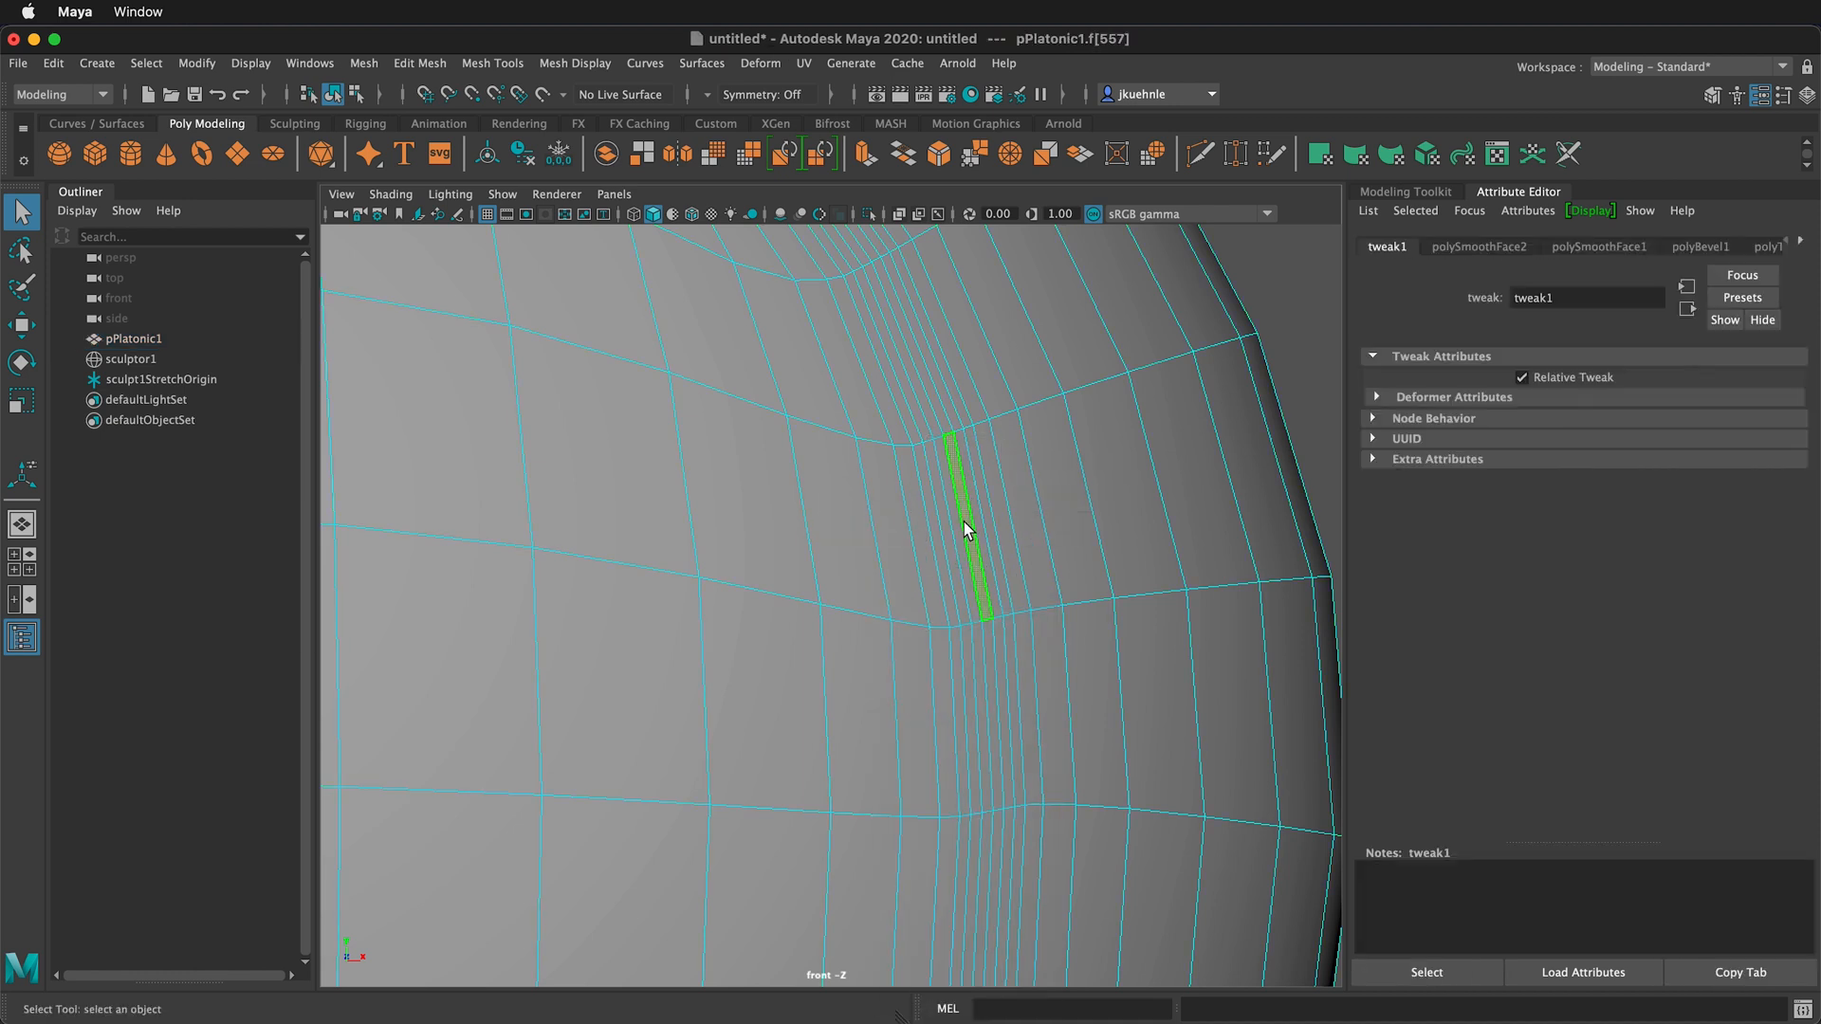
{"action": "double_click", "coordinate": [929, 396]}
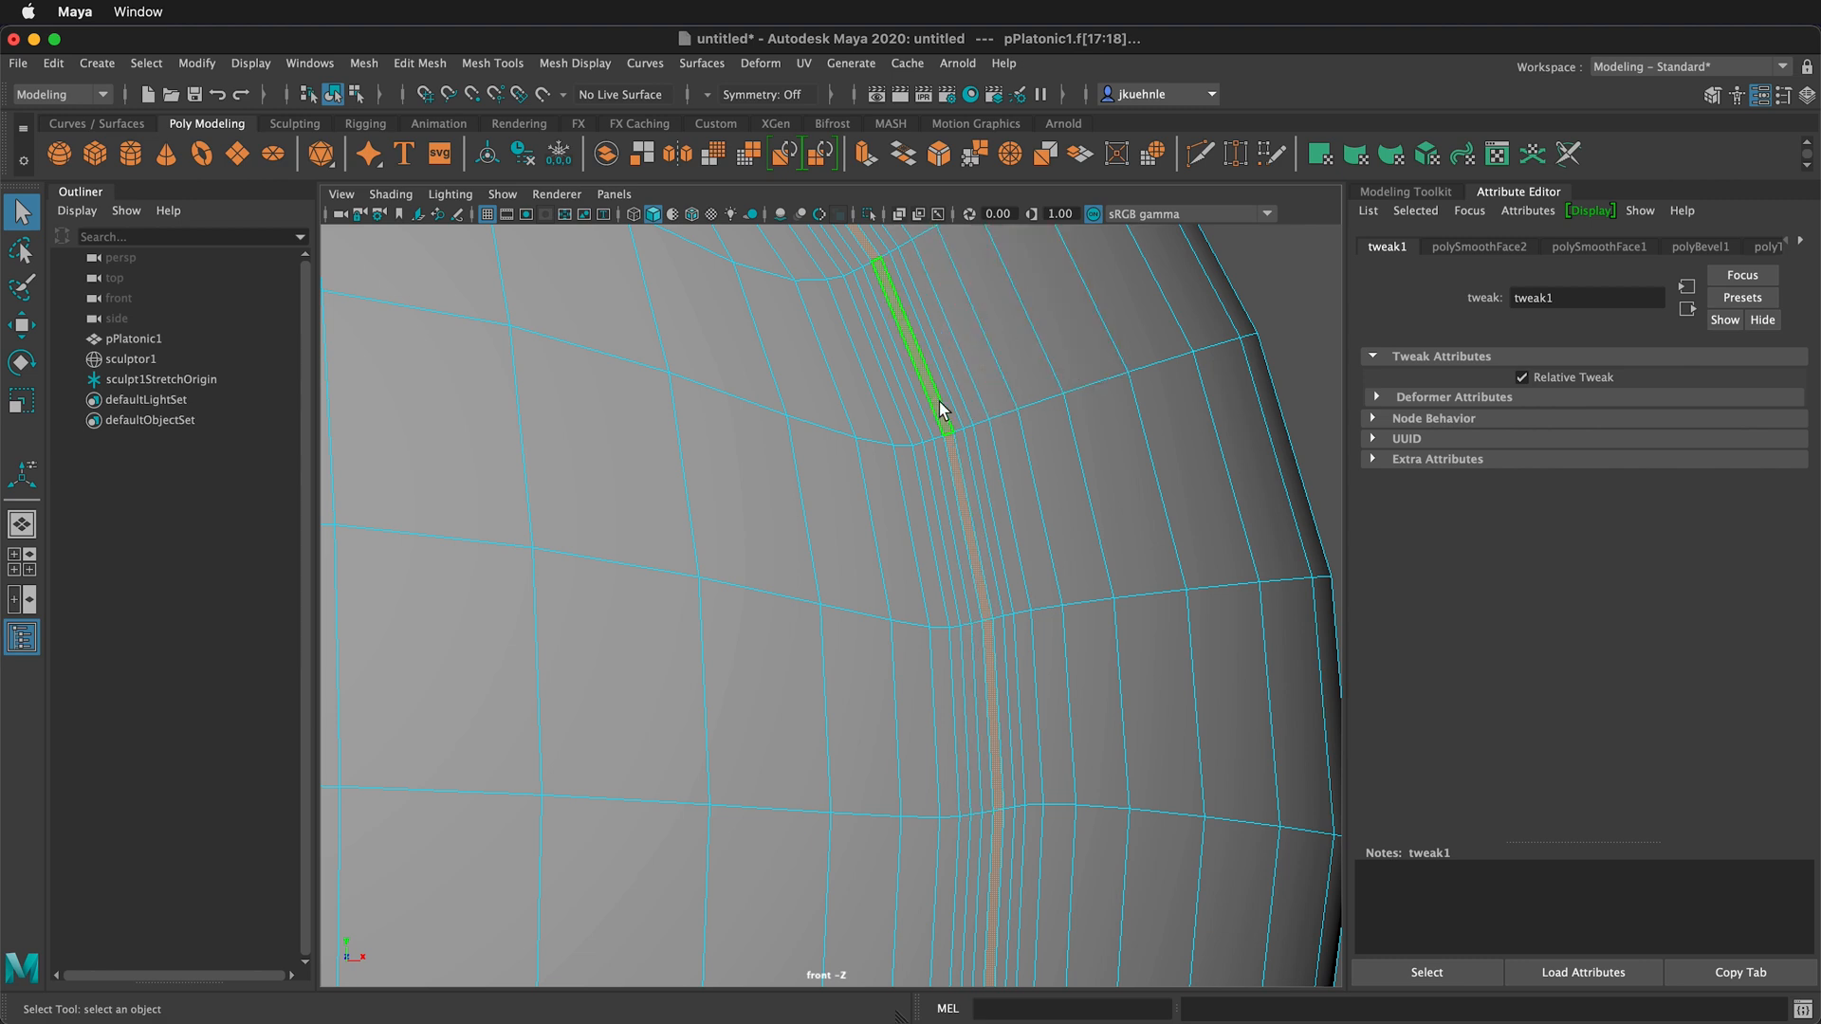
{"action": "key", "text": "shift+period"}
{"action": "key", "text": "shift+period"}
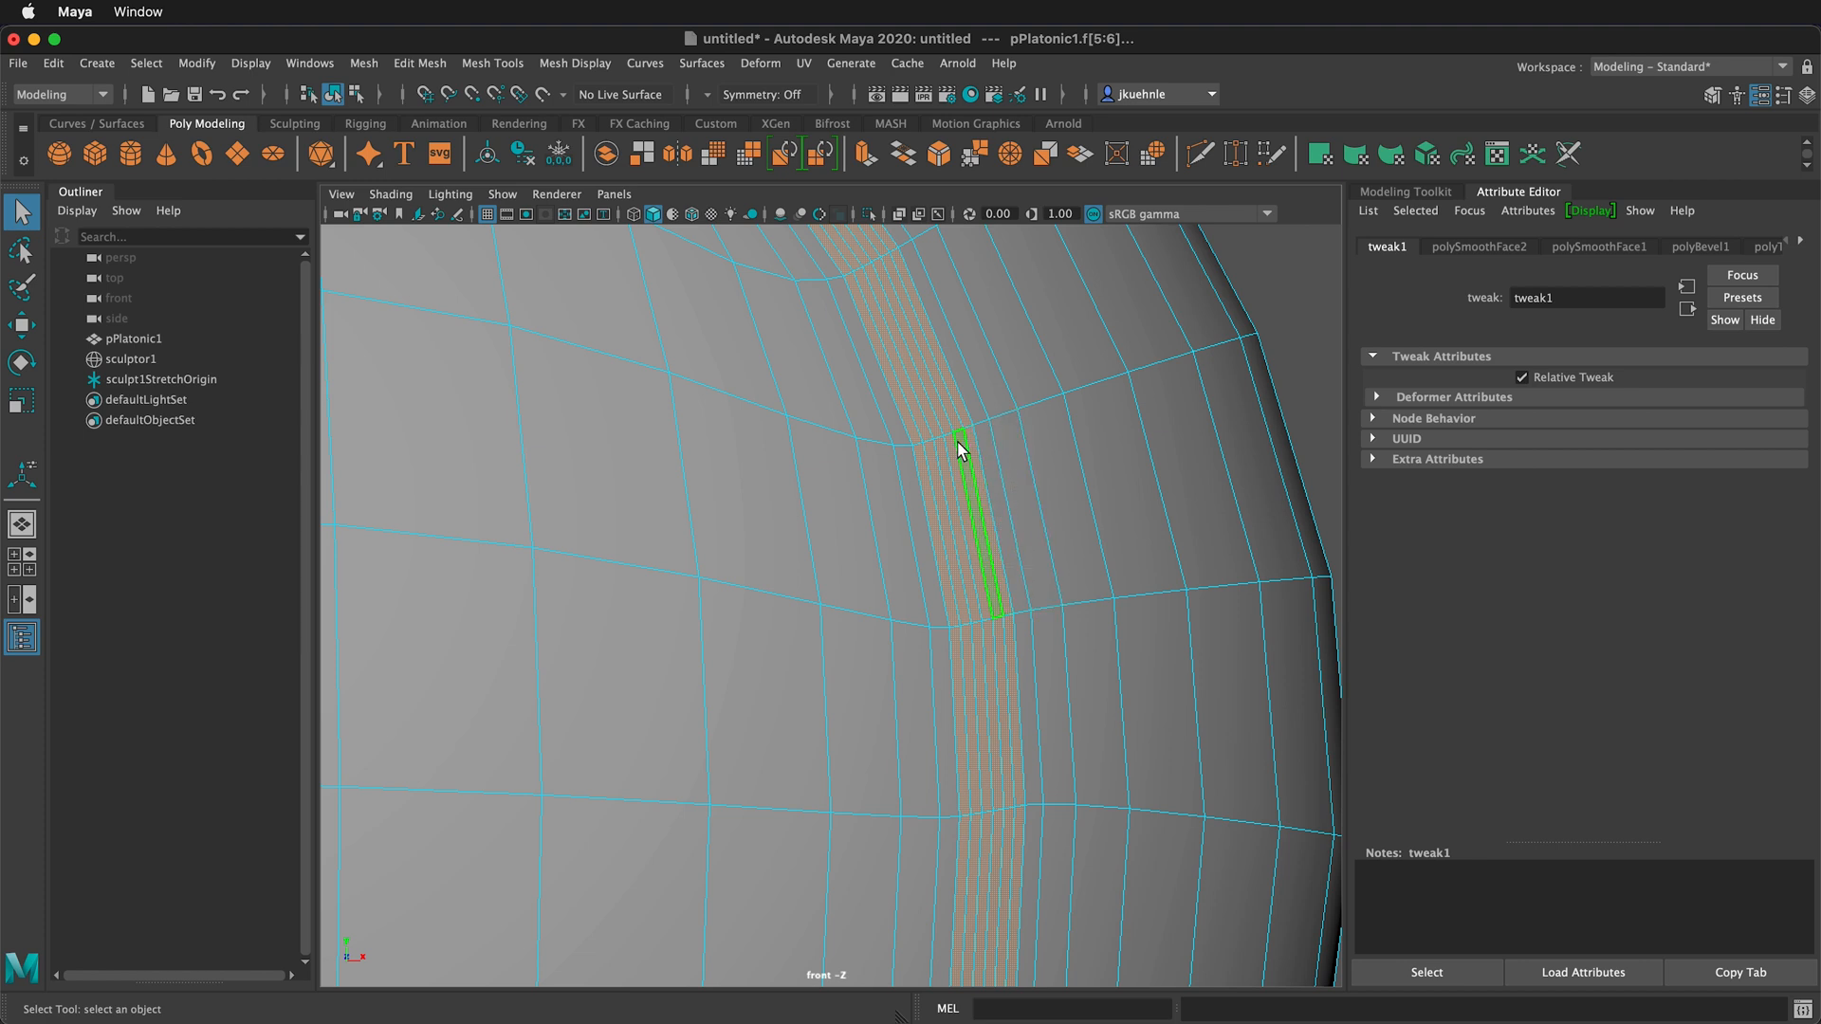
- Extrude the selected seam faces inward with a Local Translate Z of -0.02, and return to object selection
{"action": "key", "text": "ctrl+e"}
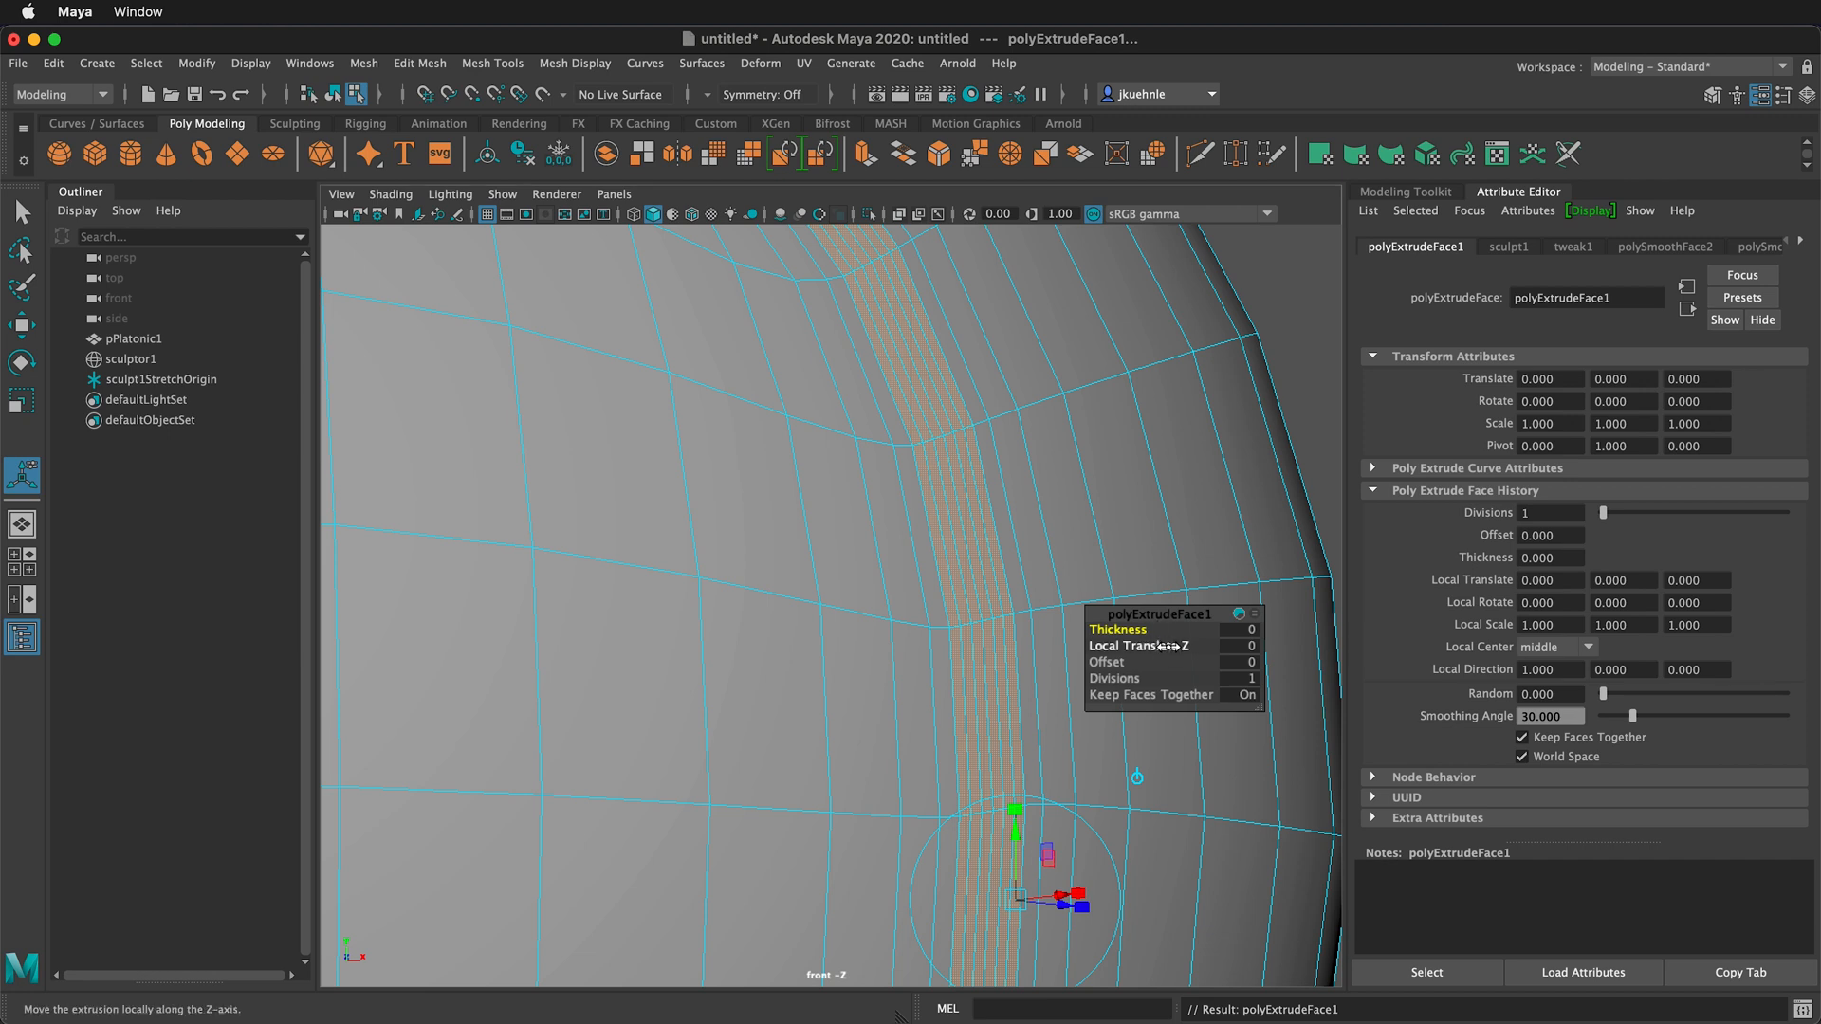
{"action": "left_click_drag", "start_coordinate": [1166, 646], "coordinate": [1168, 646]}
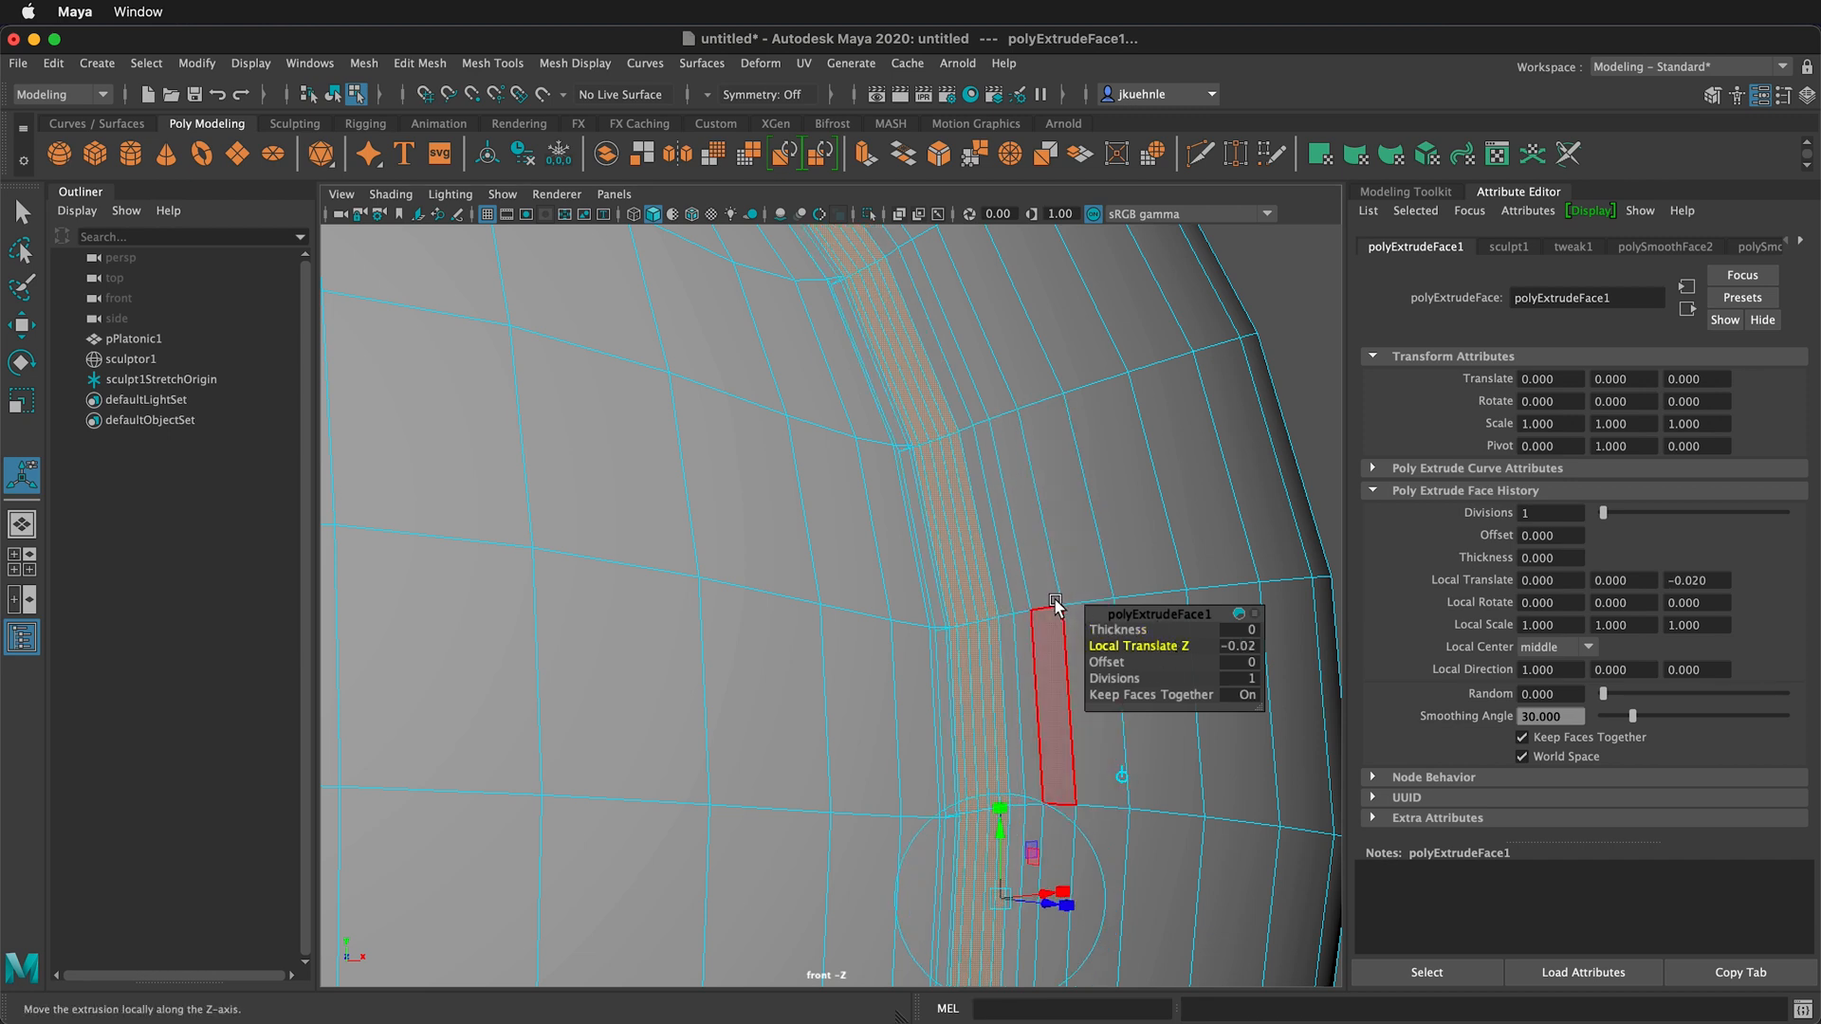
{"action": "middle_click_drag", "start_coordinate": [122, 258], "coordinate": [798, 428]}
{"action": "right_click_drag", "start_coordinate": [774, 457], "coordinate": [854, 473], "text": "alt"}
{"action": "left_click_drag", "start_coordinate": [834, 700], "coordinate": [896, 605], "text": "alt"}
{"action": "right_click_drag", "start_coordinate": [934, 527], "coordinate": [973, 480], "text": "alt"}
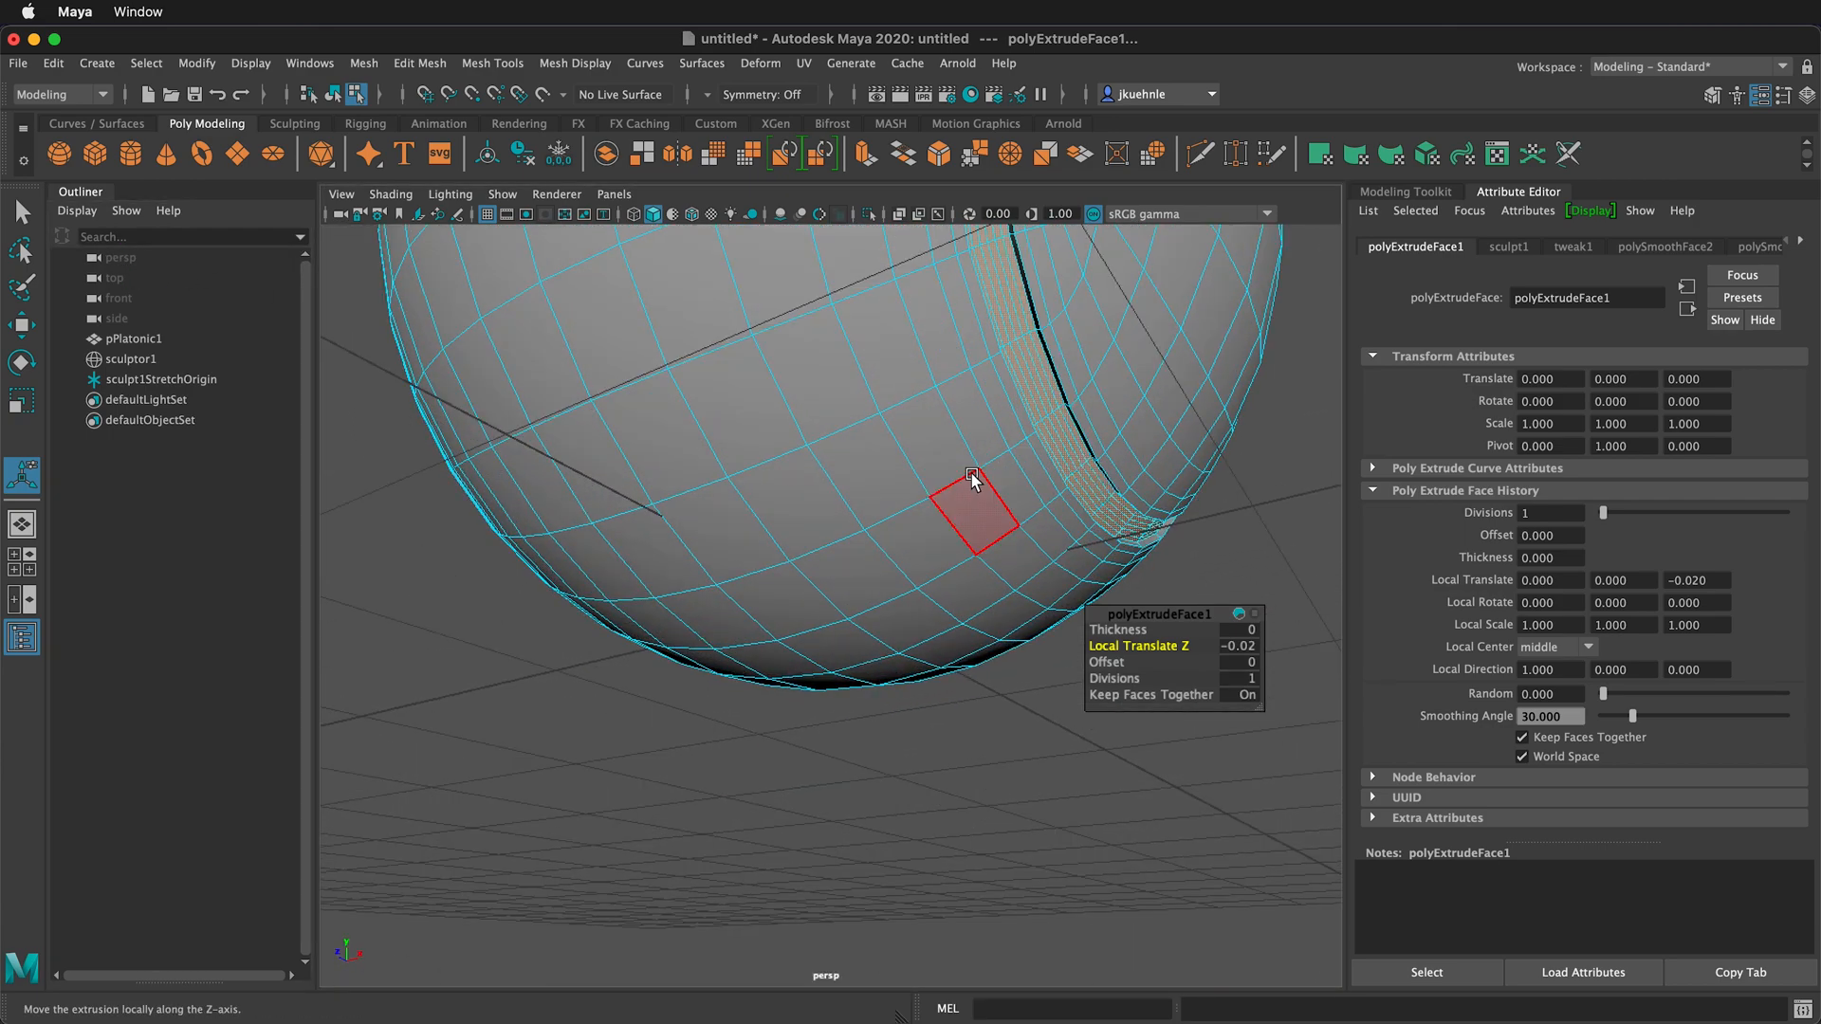
{"action": "left_click_drag", "start_coordinate": [1073, 390], "coordinate": [1015, 485], "text": "alt"}
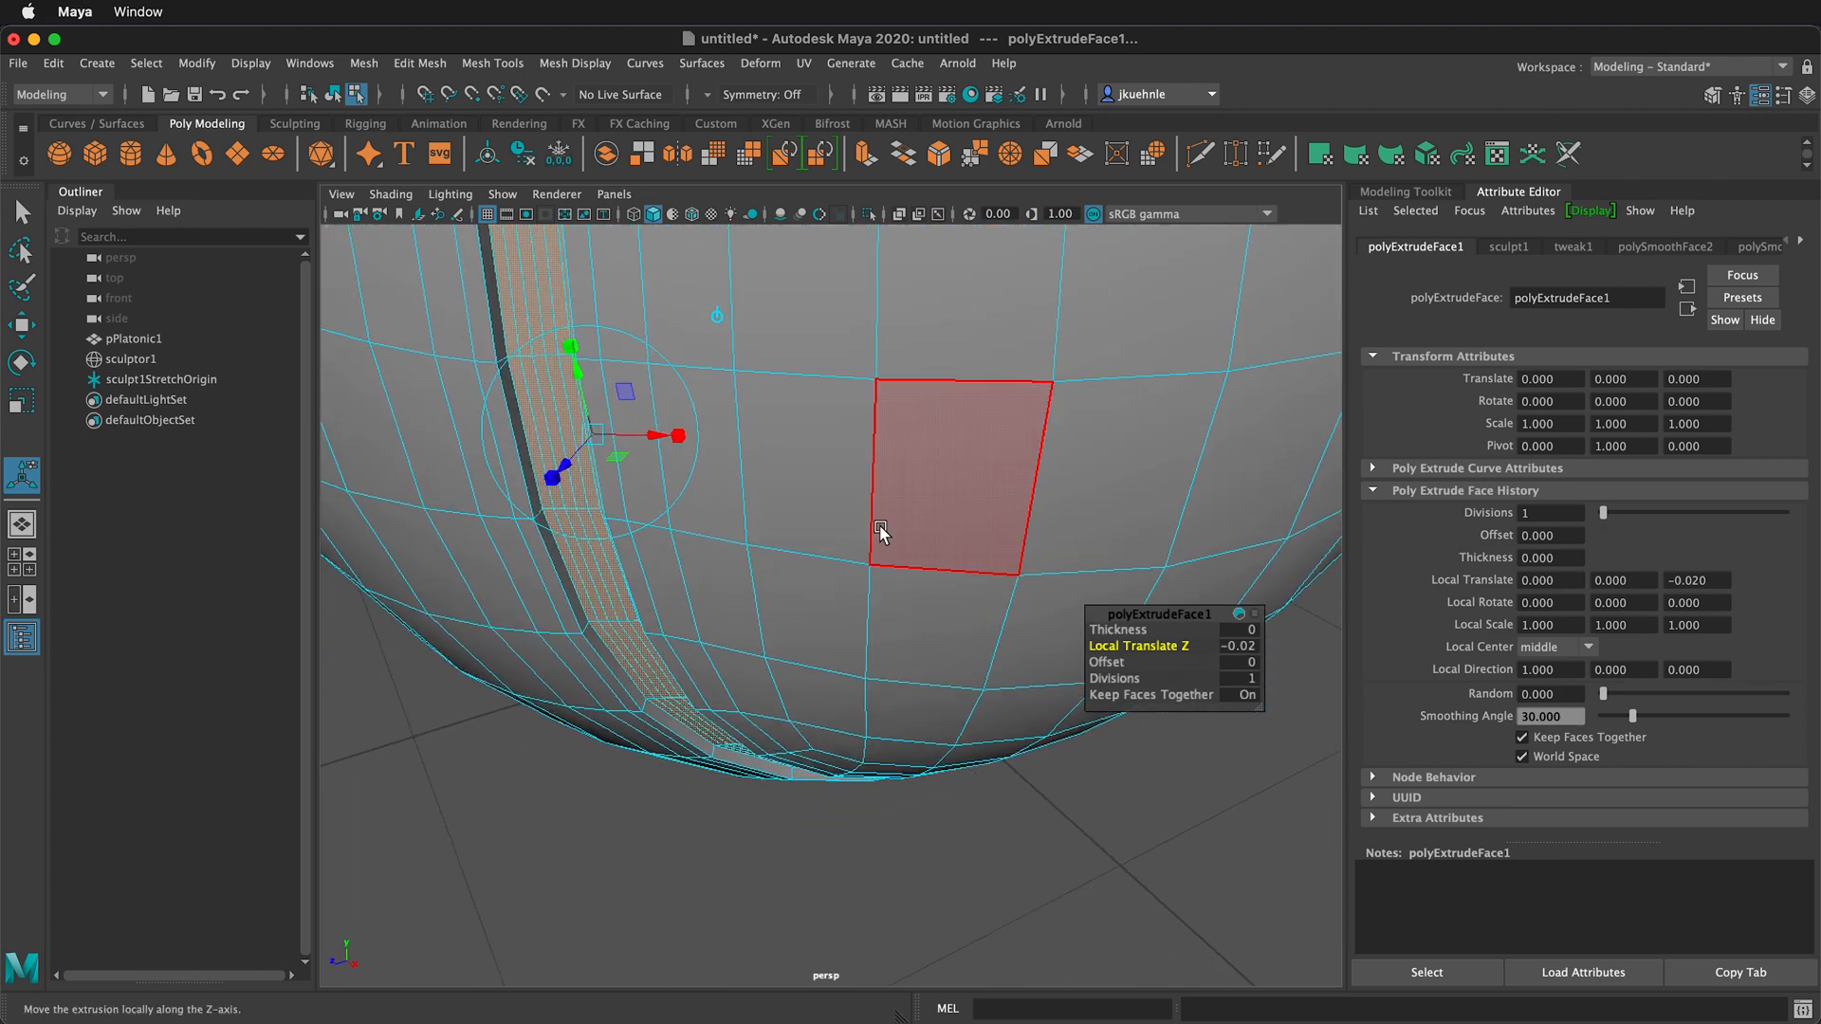
{"action": "key", "text": "q"}
{"action": "right_click_drag", "start_coordinate": [862, 540], "coordinate": [955, 505]}
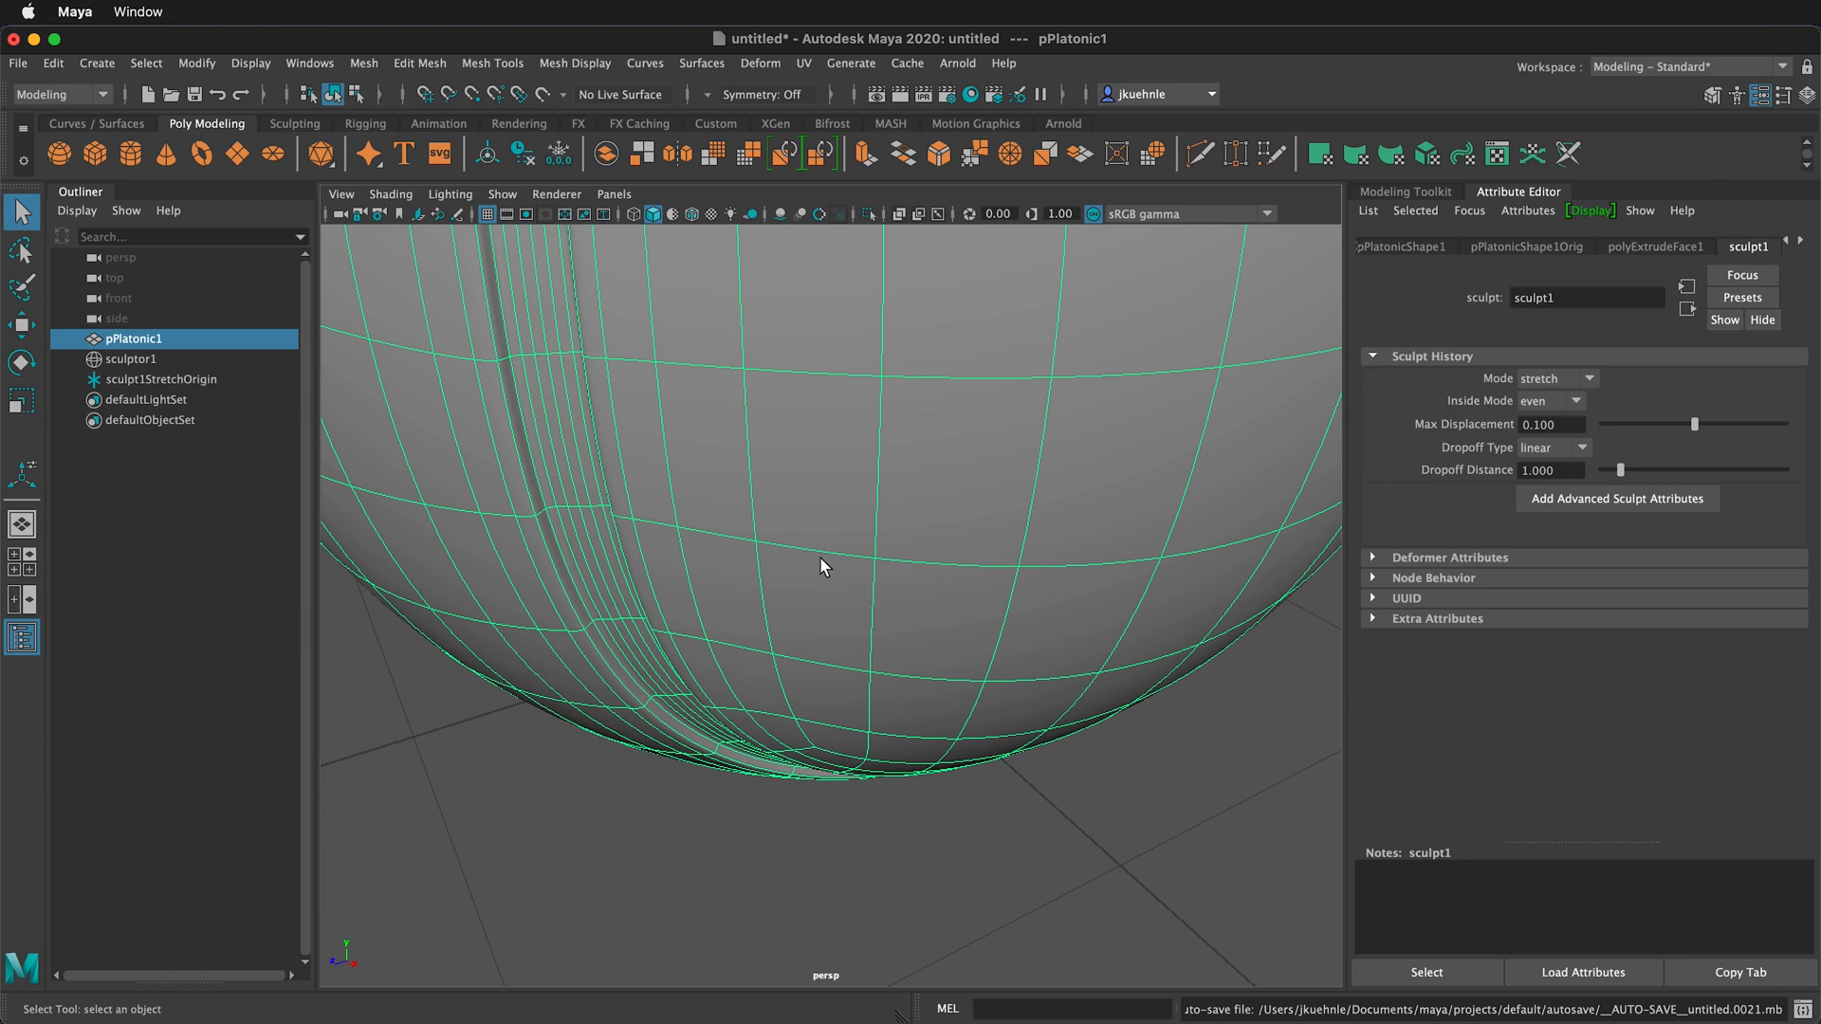
- Deselect the ball and examine the recessed seam from all around, close up and at a distance
{"action": "scroll", "coordinate": [819, 550], "scroll_direction": "up", "scroll_amount": 5}
{"action": "scroll", "coordinate": [817, 548], "scroll_direction": "down", "scroll_amount": 7}
{"action": "scroll", "coordinate": [821, 552], "scroll_direction": "down", "scroll_amount": 5}
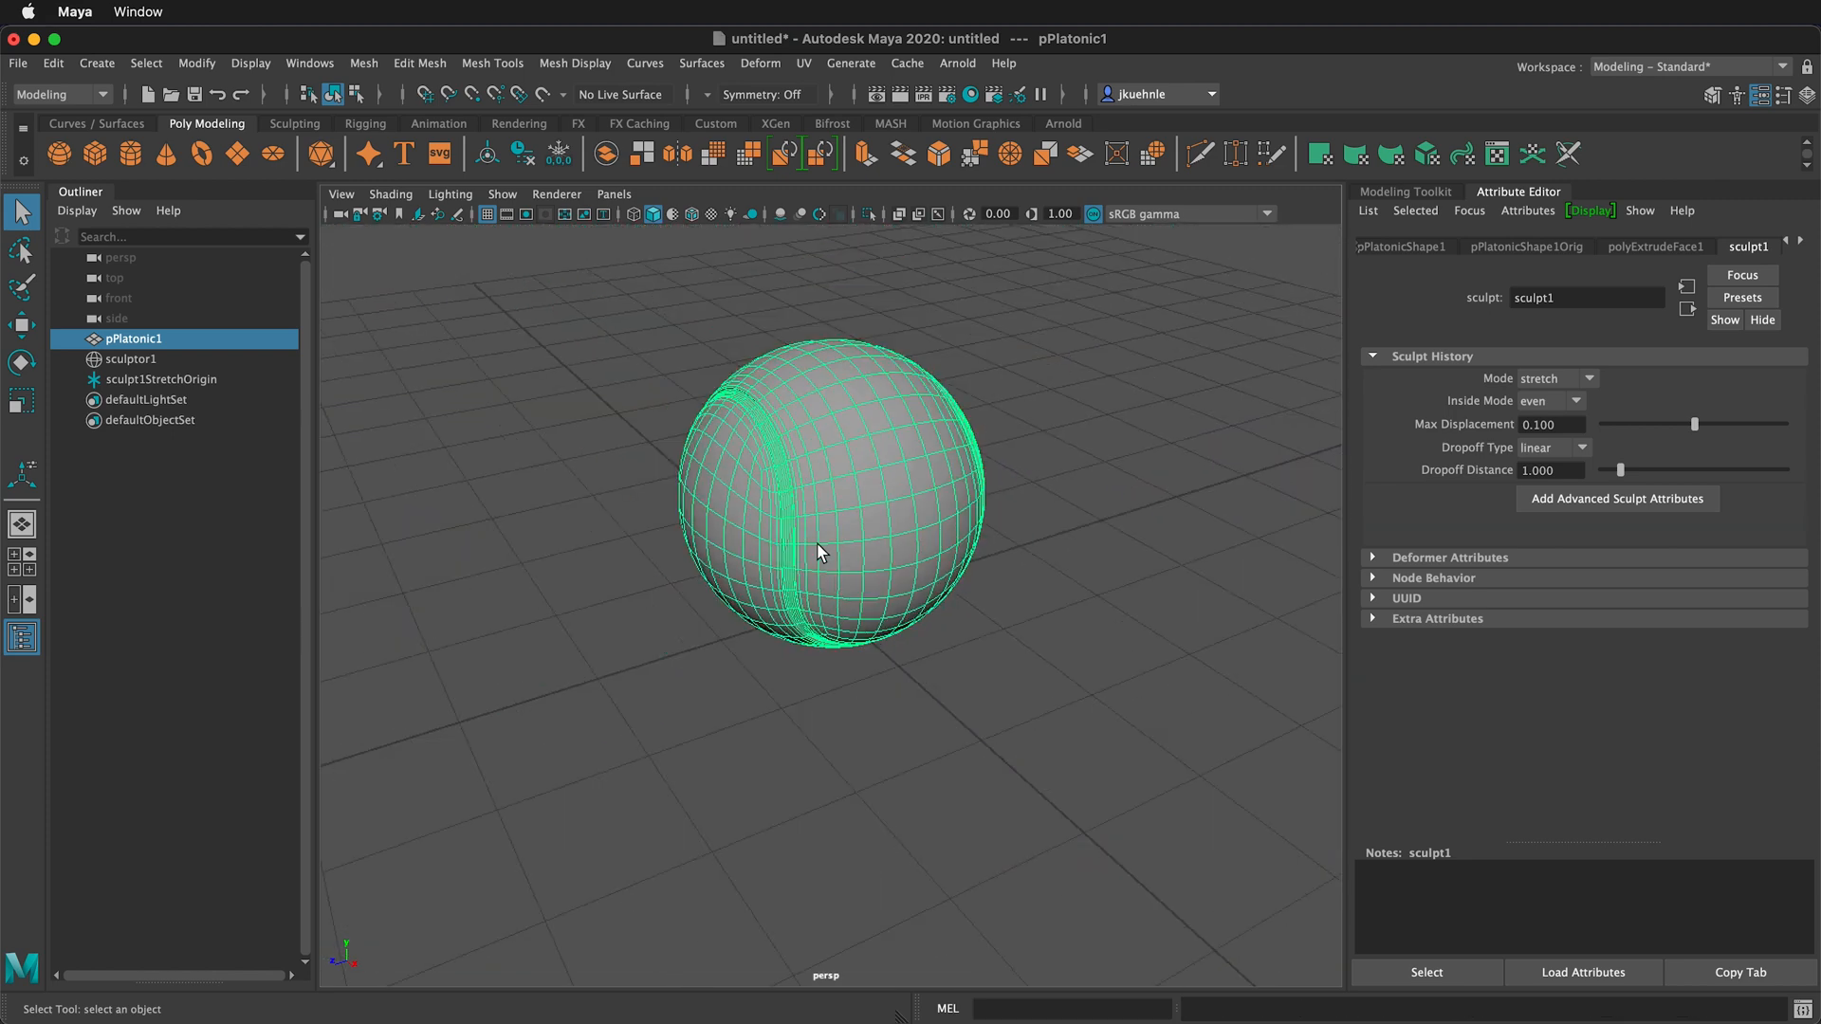
{"action": "left_click_drag", "start_coordinate": [773, 438], "coordinate": [1064, 492], "text": "alt"}
{"action": "left_click", "coordinate": [1065, 492]}
{"action": "scroll", "coordinate": [902, 443], "scroll_direction": "up", "scroll_amount": 5}
{"action": "left_click_drag", "start_coordinate": [901, 443], "coordinate": [853, 476], "text": "alt"}
{"action": "left_click_drag", "start_coordinate": [864, 339], "coordinate": [863, 596], "text": "alt"}
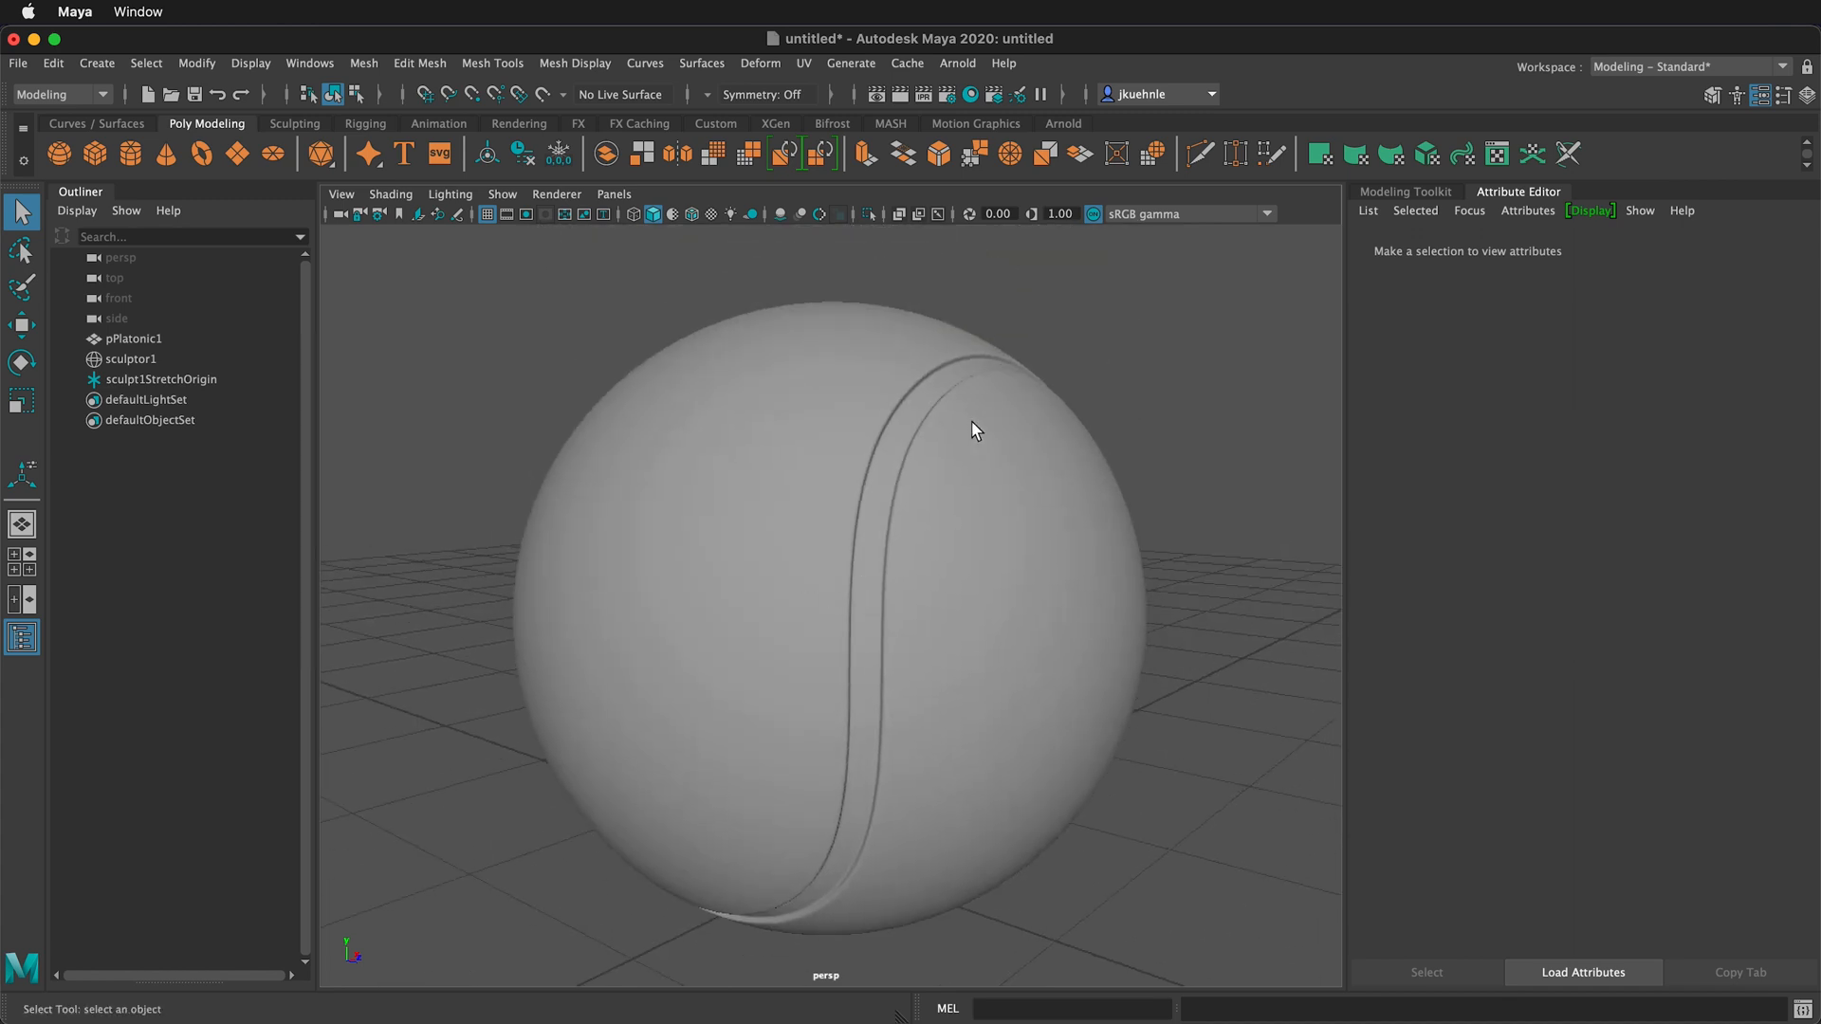
{"action": "left_click_drag", "start_coordinate": [769, 531], "coordinate": [1296, 568], "text": "alt"}
{"action": "left_click_drag", "start_coordinate": [795, 570], "coordinate": [332, 564], "text": "alt"}
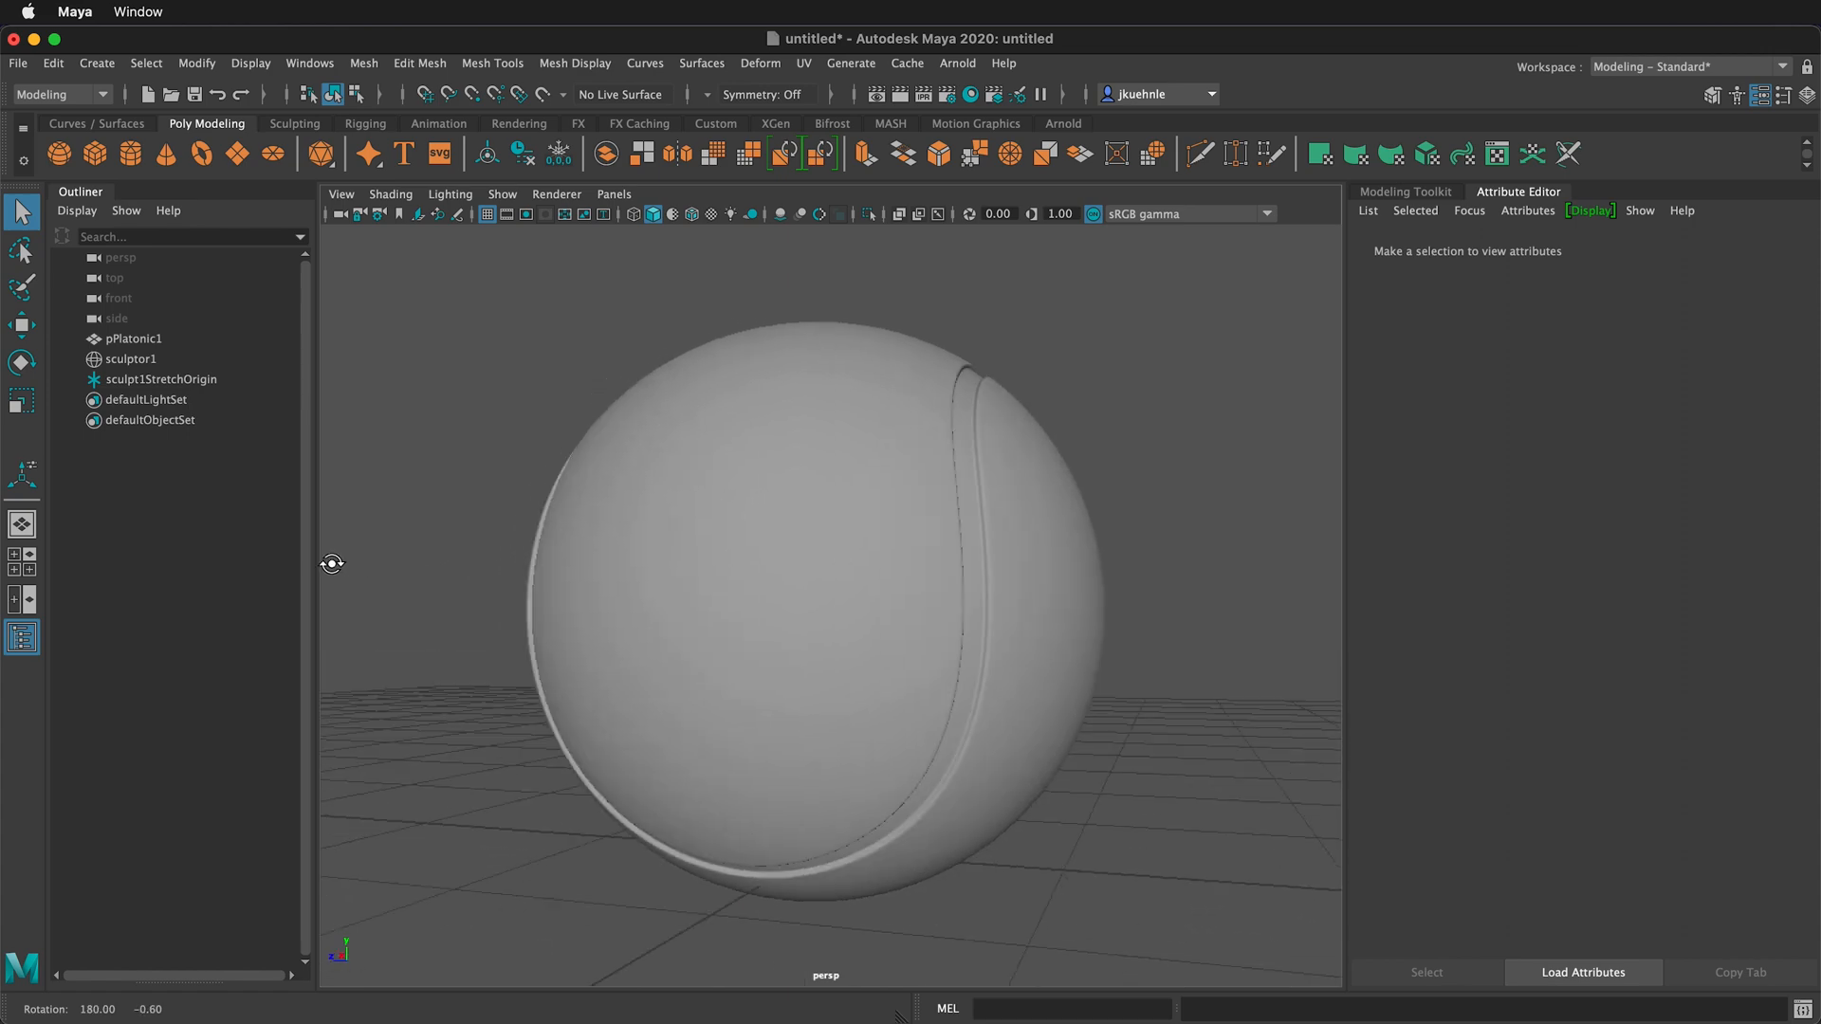